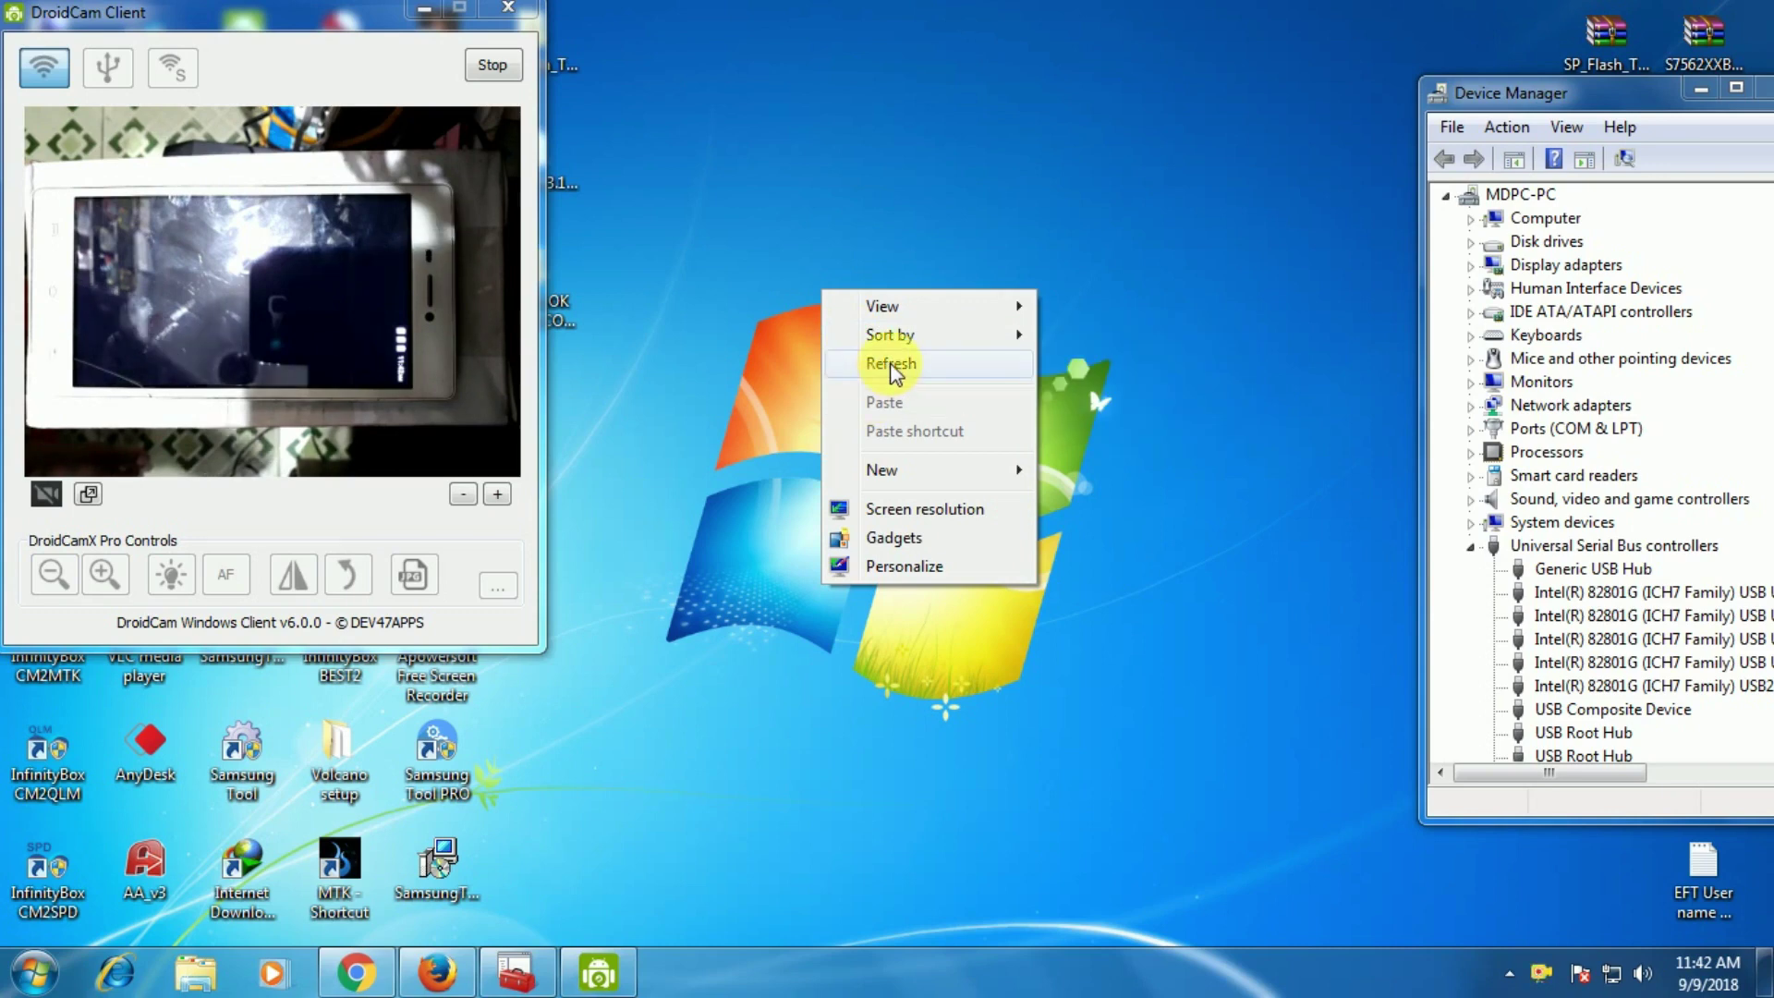
left_click(891, 364)
right_click(893, 362)
mouse_move(952, 412)
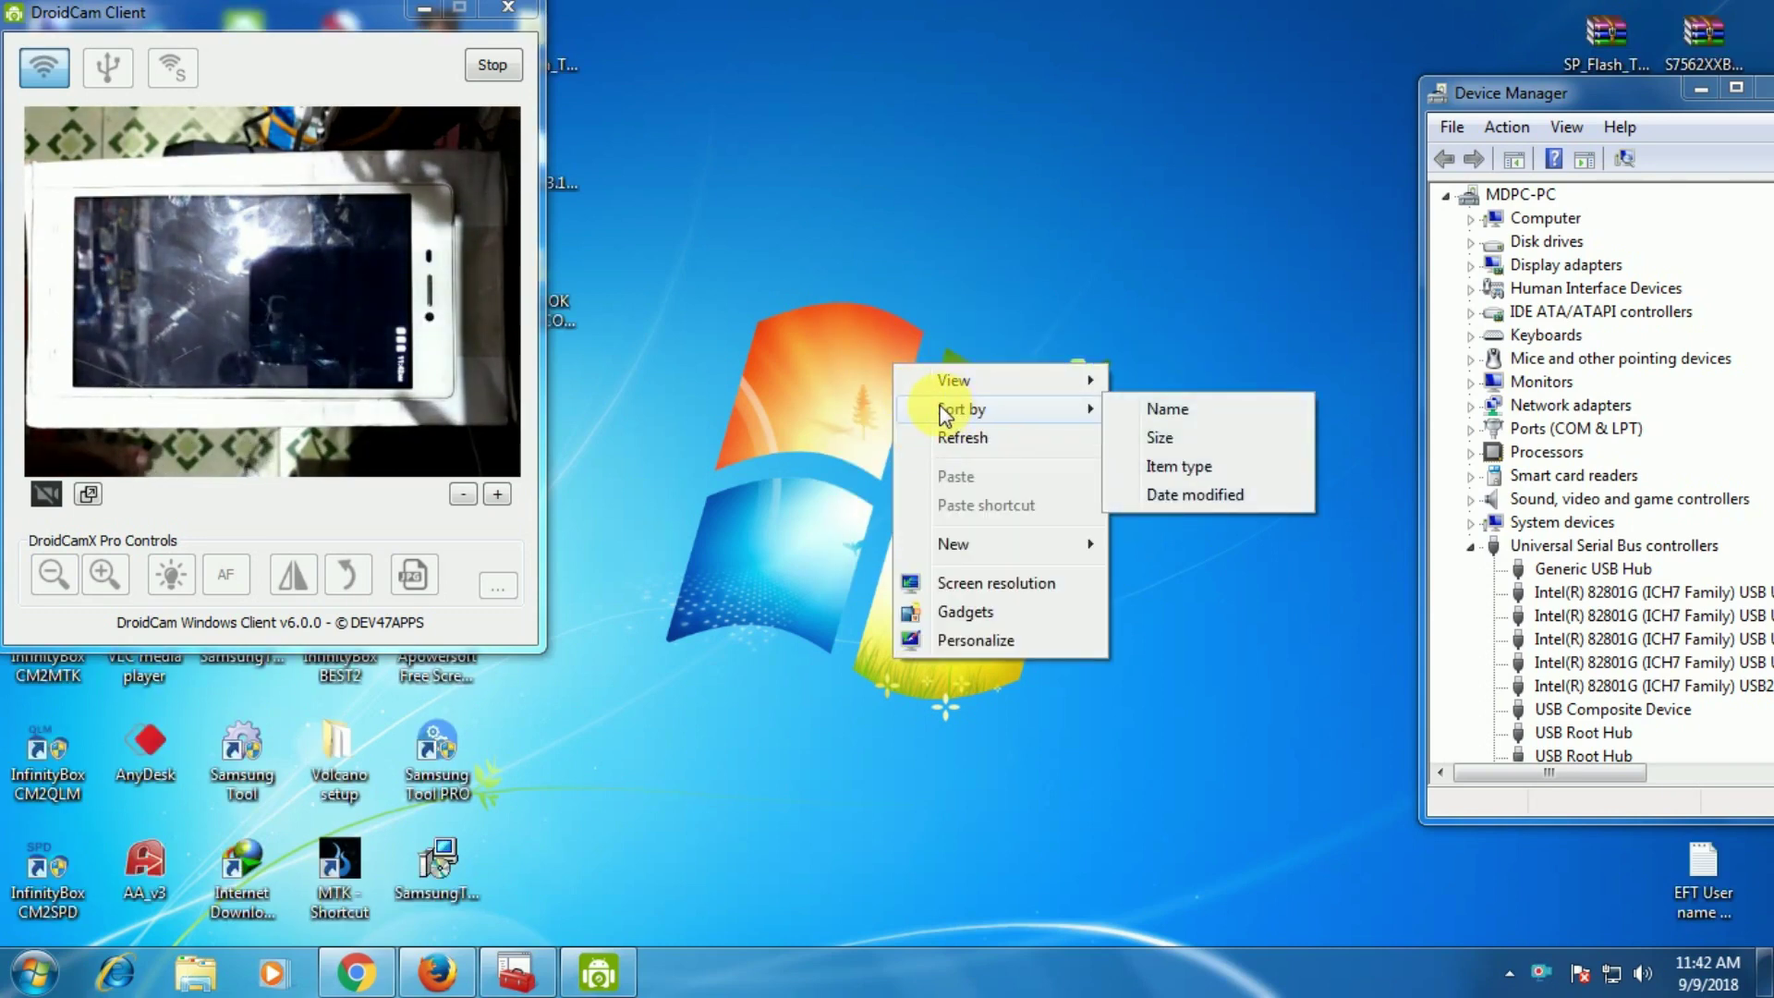
left_click(982, 432)
right_click(979, 432)
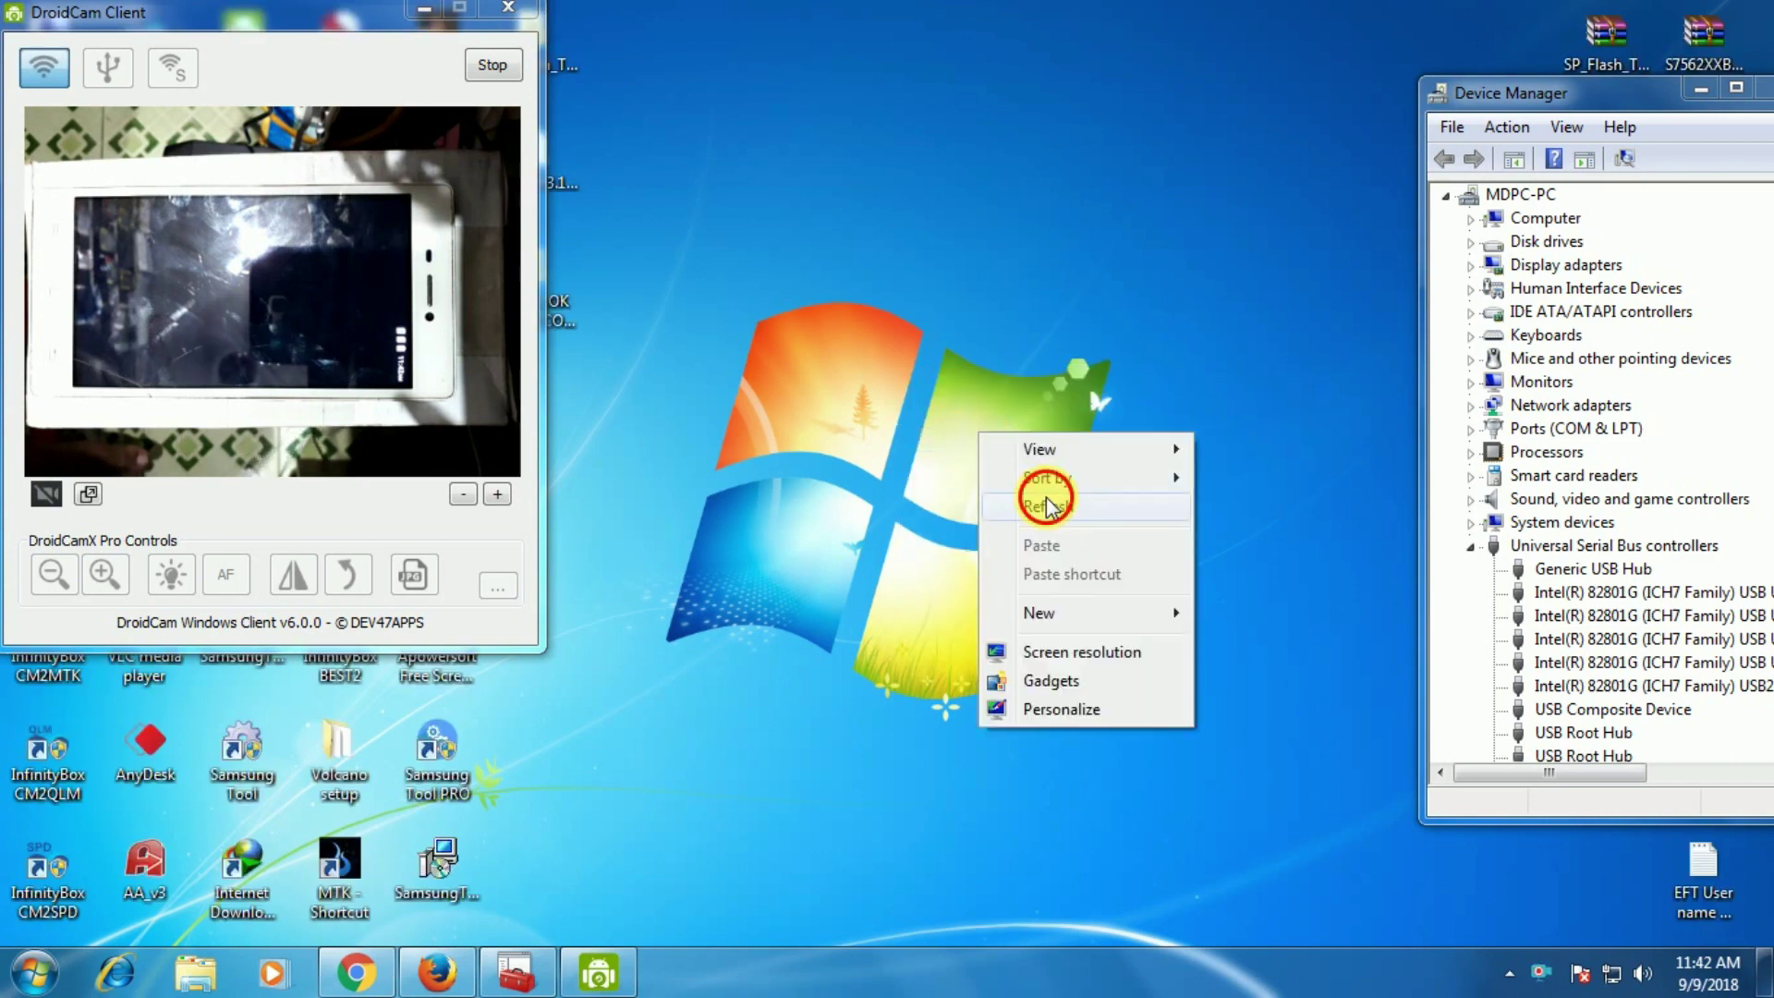
left_click(1047, 506)
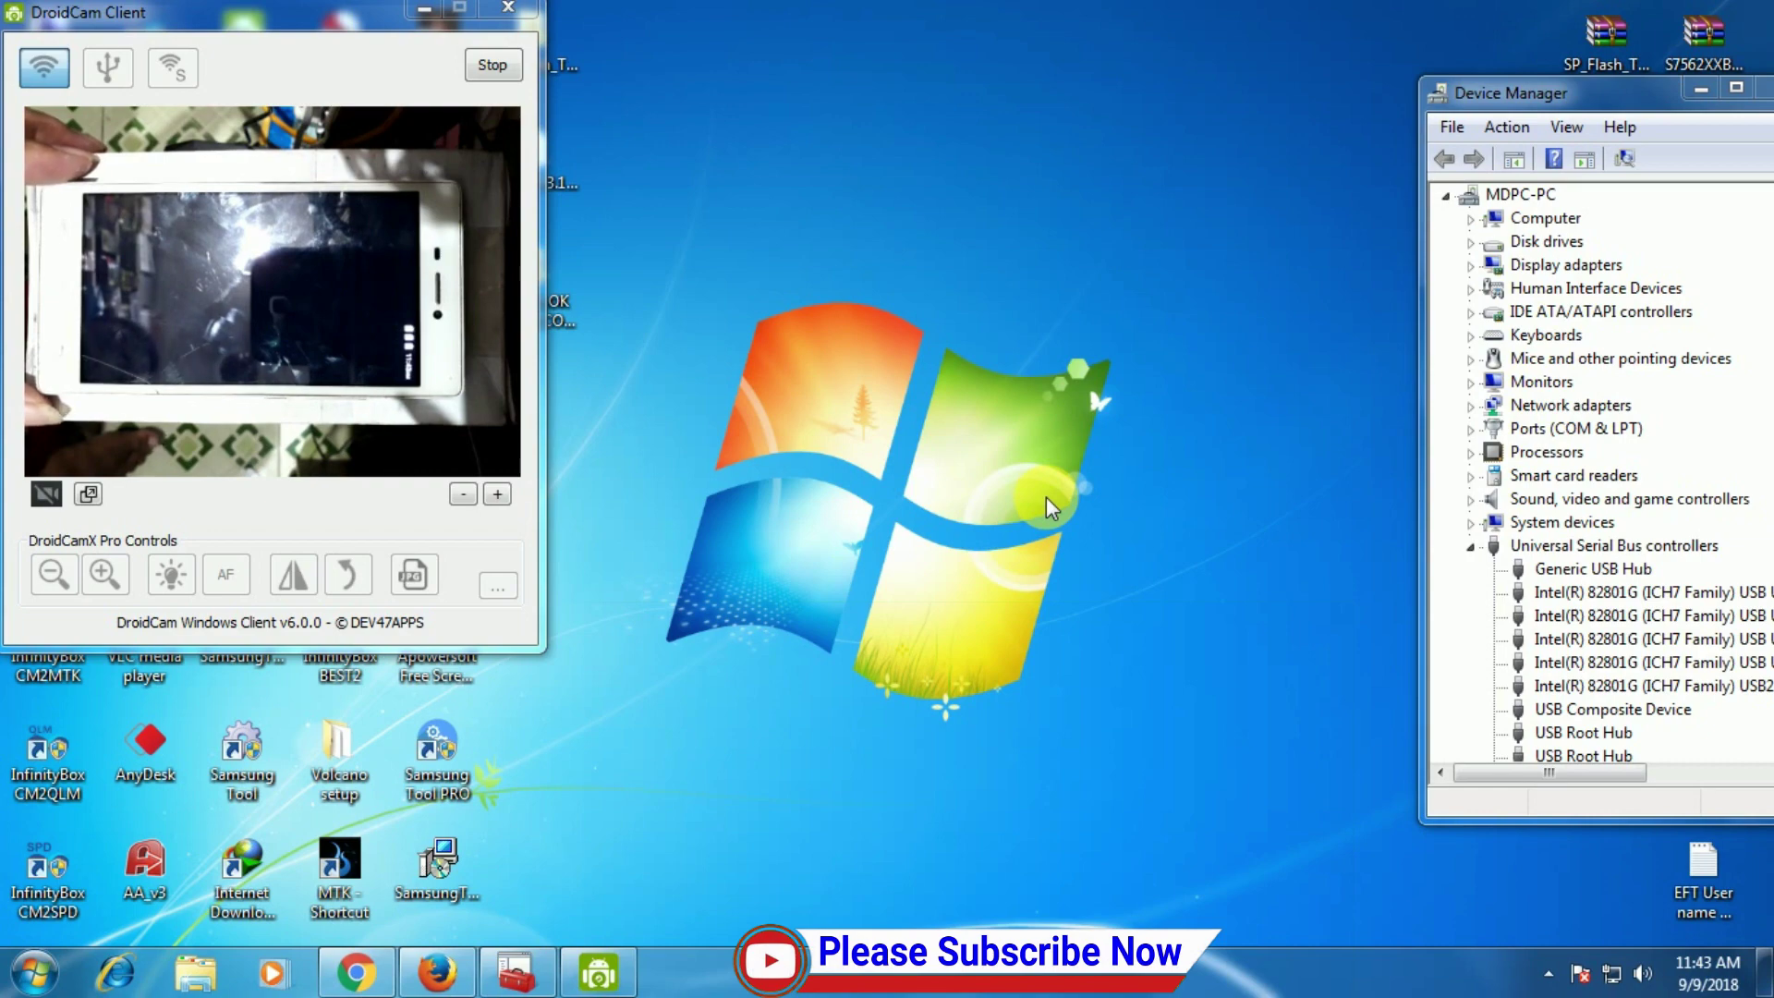
right_click(815, 253)
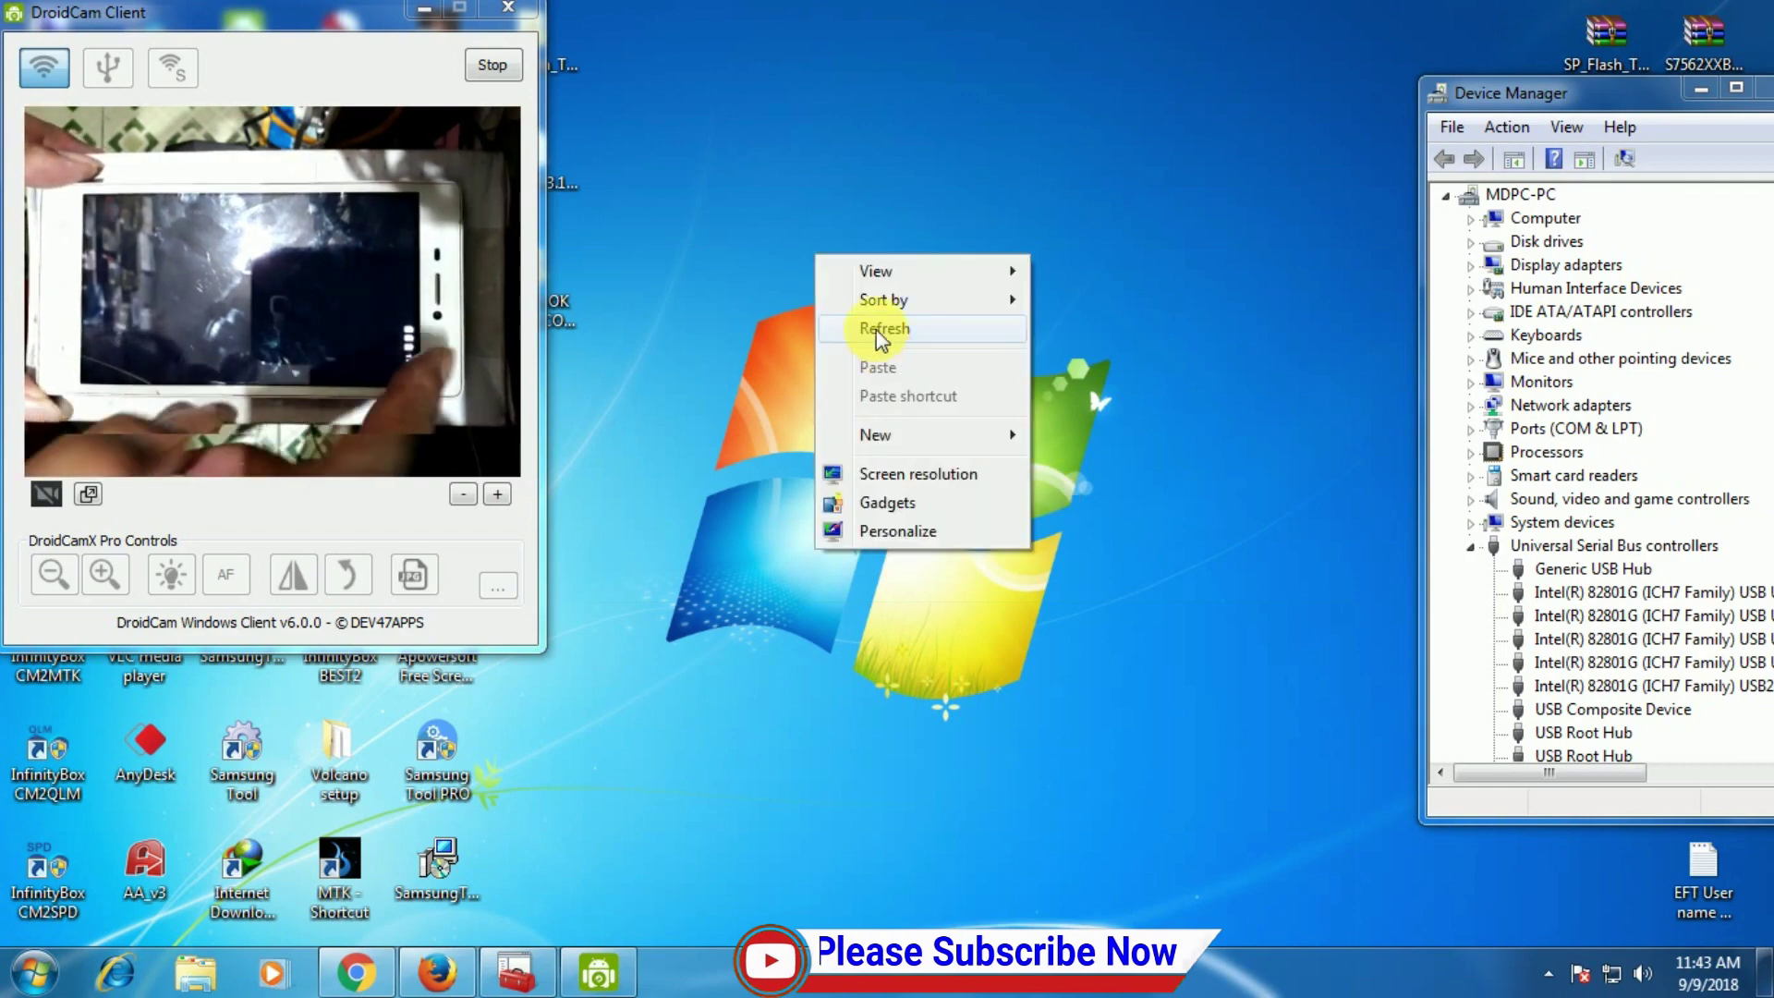
left_click(879, 331)
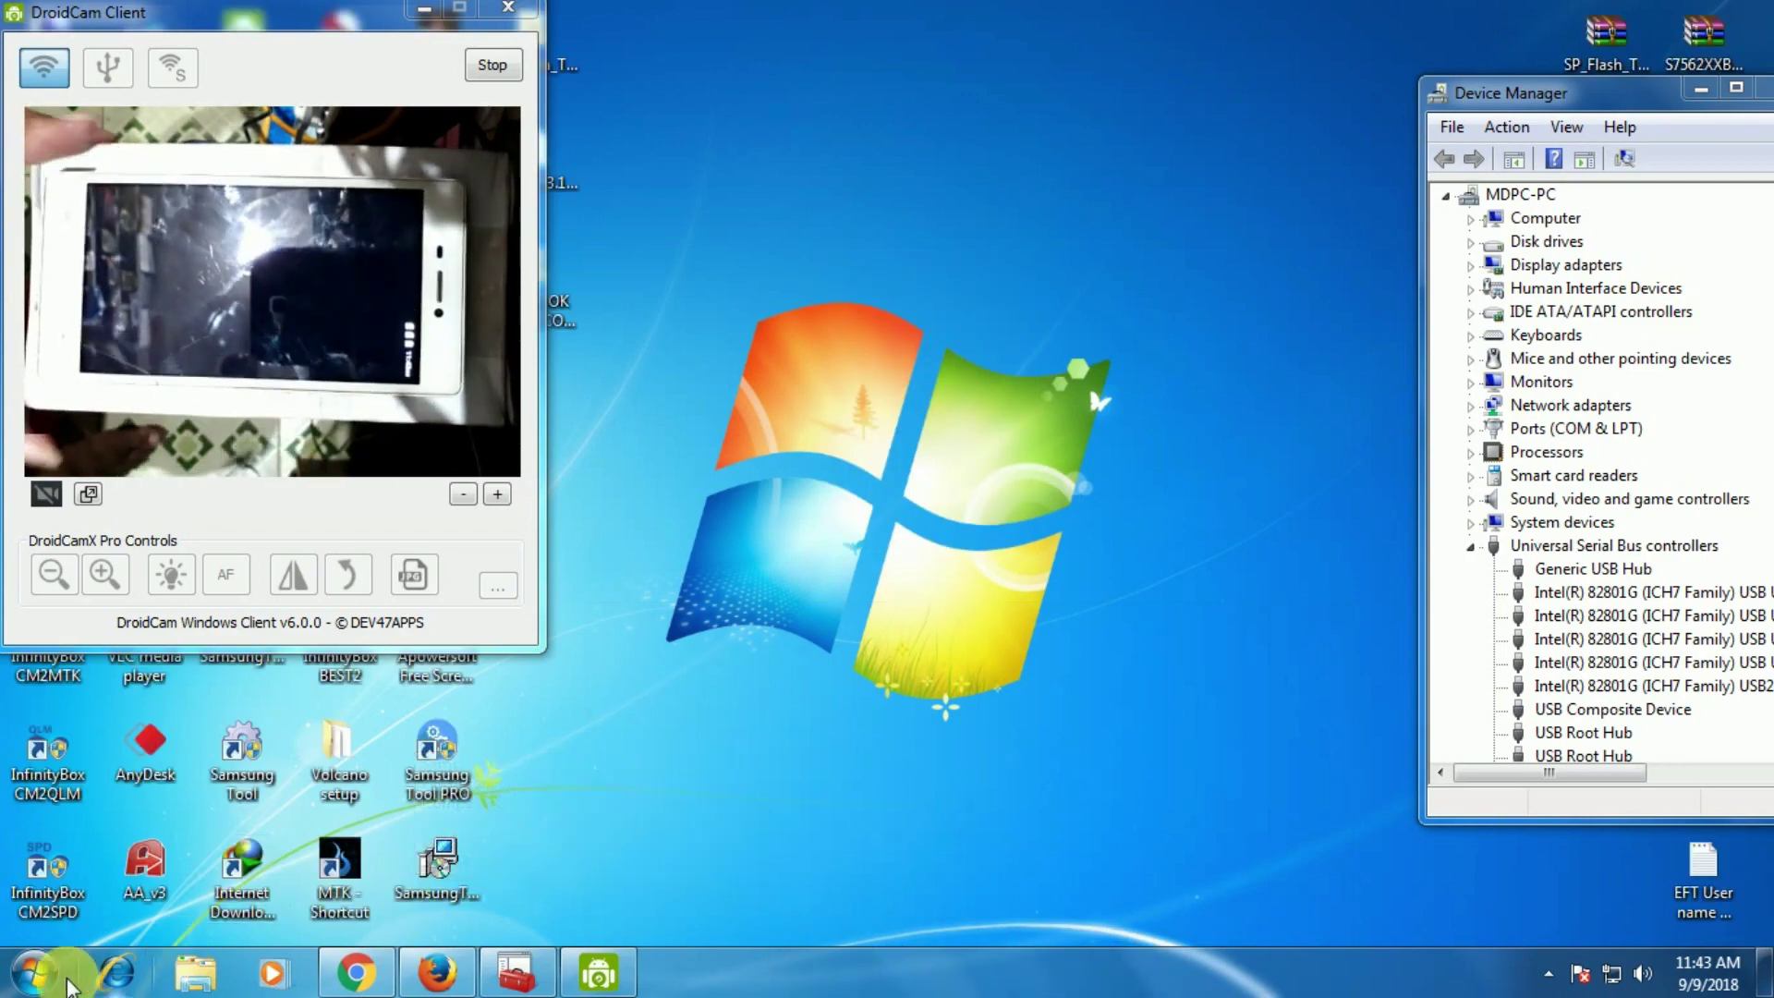
Step: Browse the computer's drives and open the LAVA folder on Local Disk (E:)
left_click(67, 981)
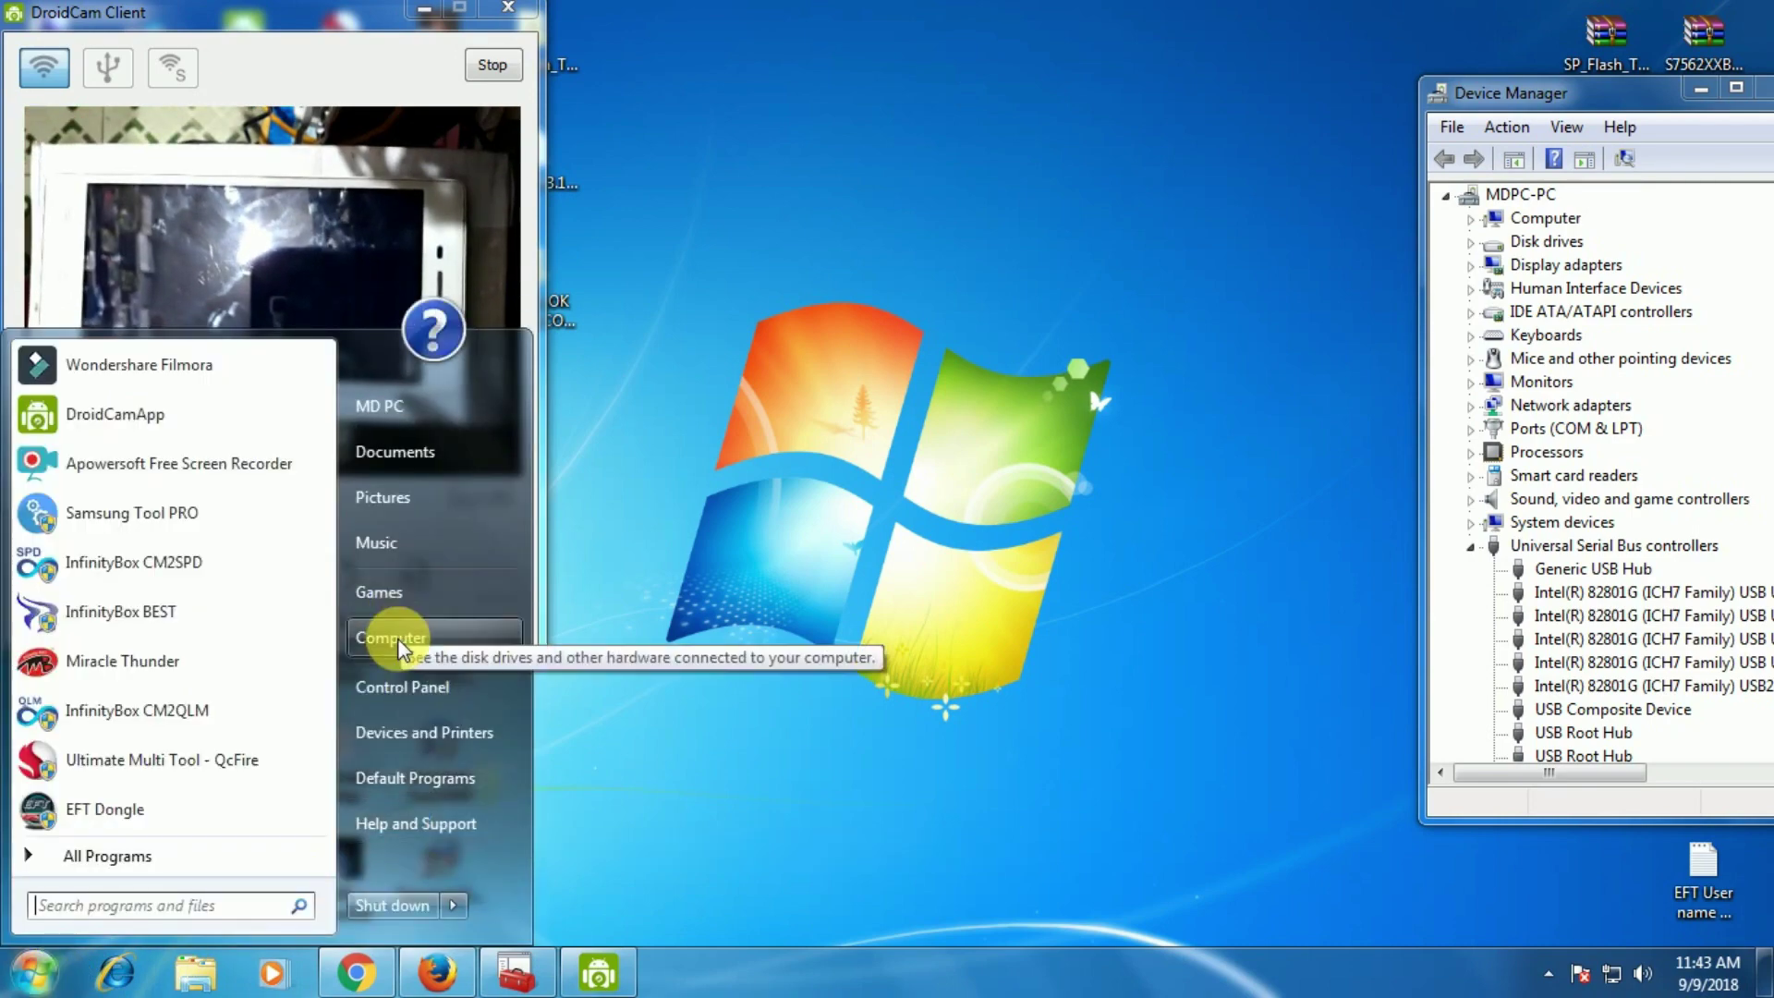
left_click(391, 702)
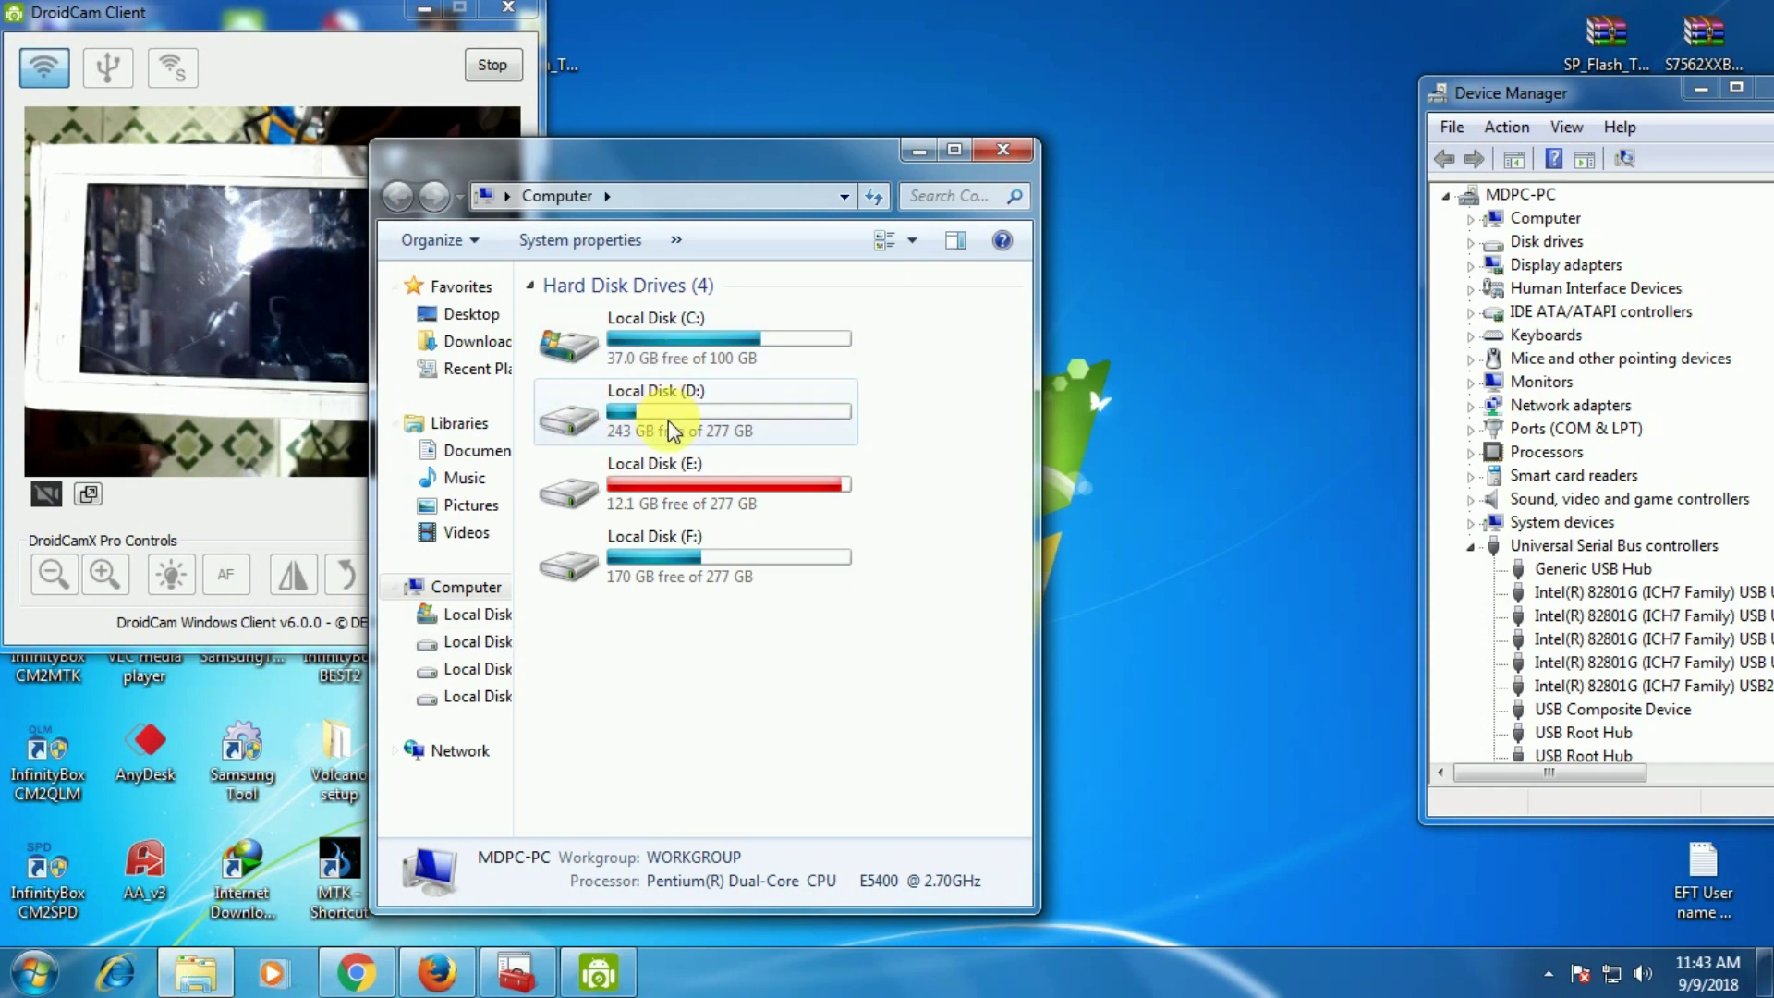
double_click(672, 475)
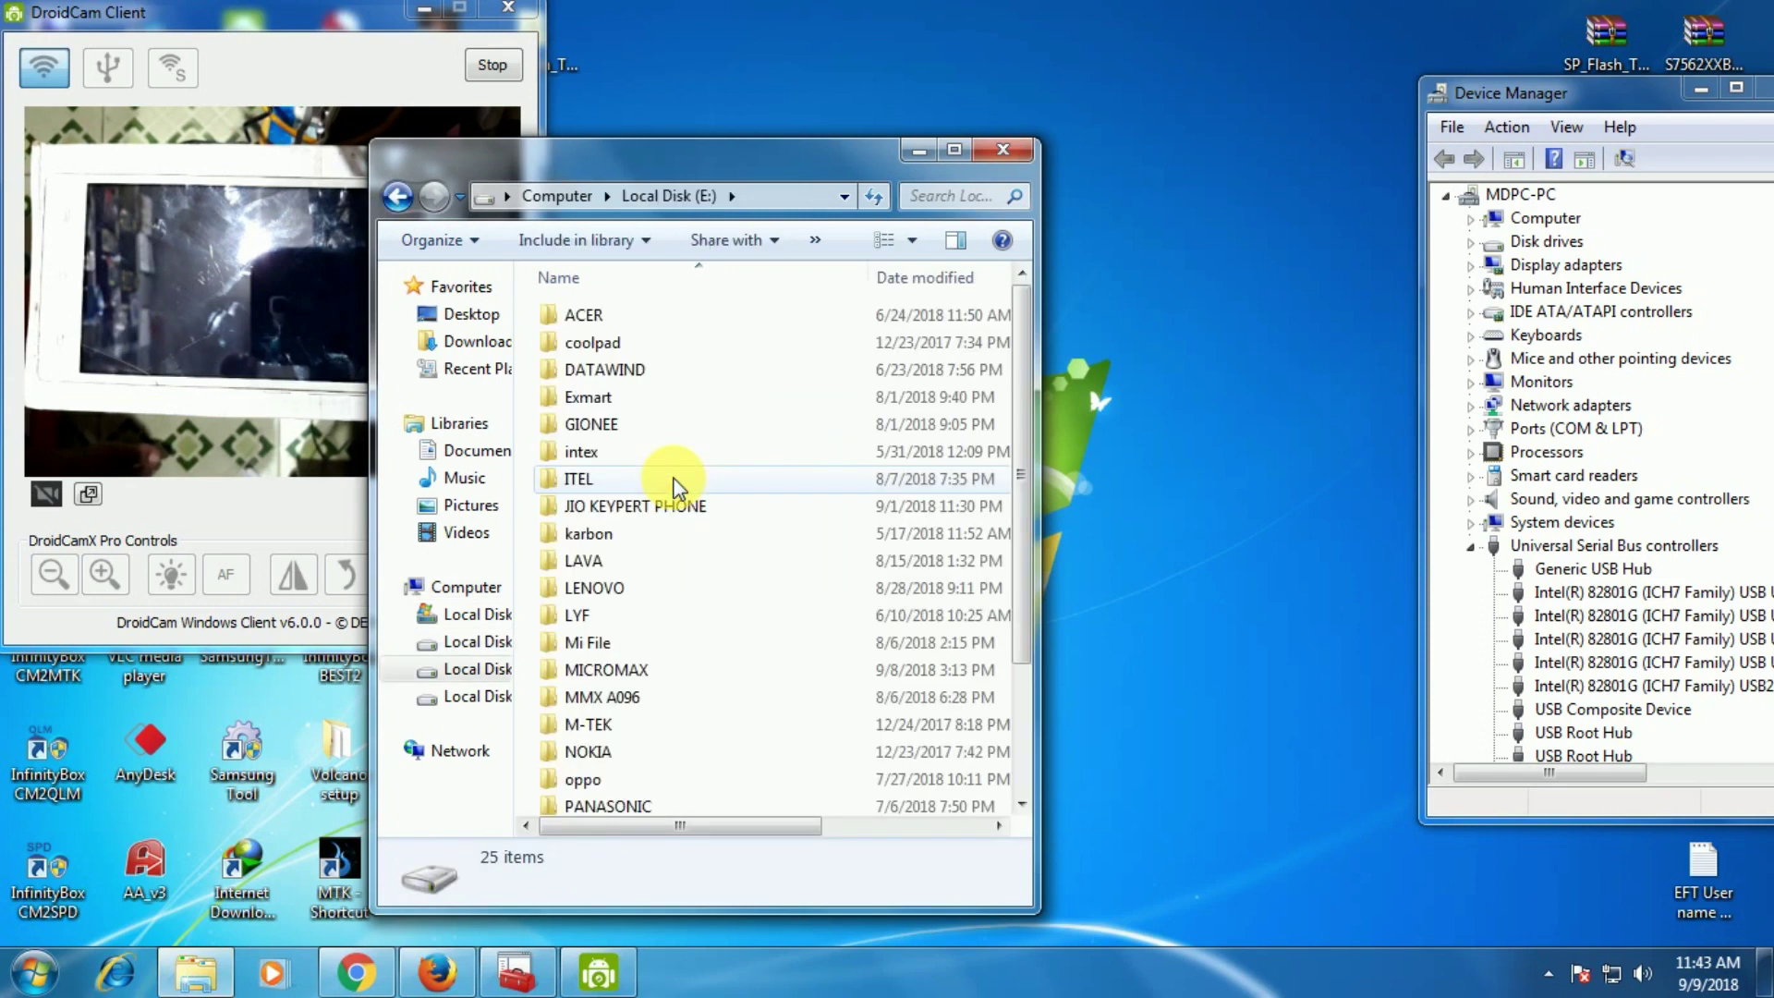
key("l")
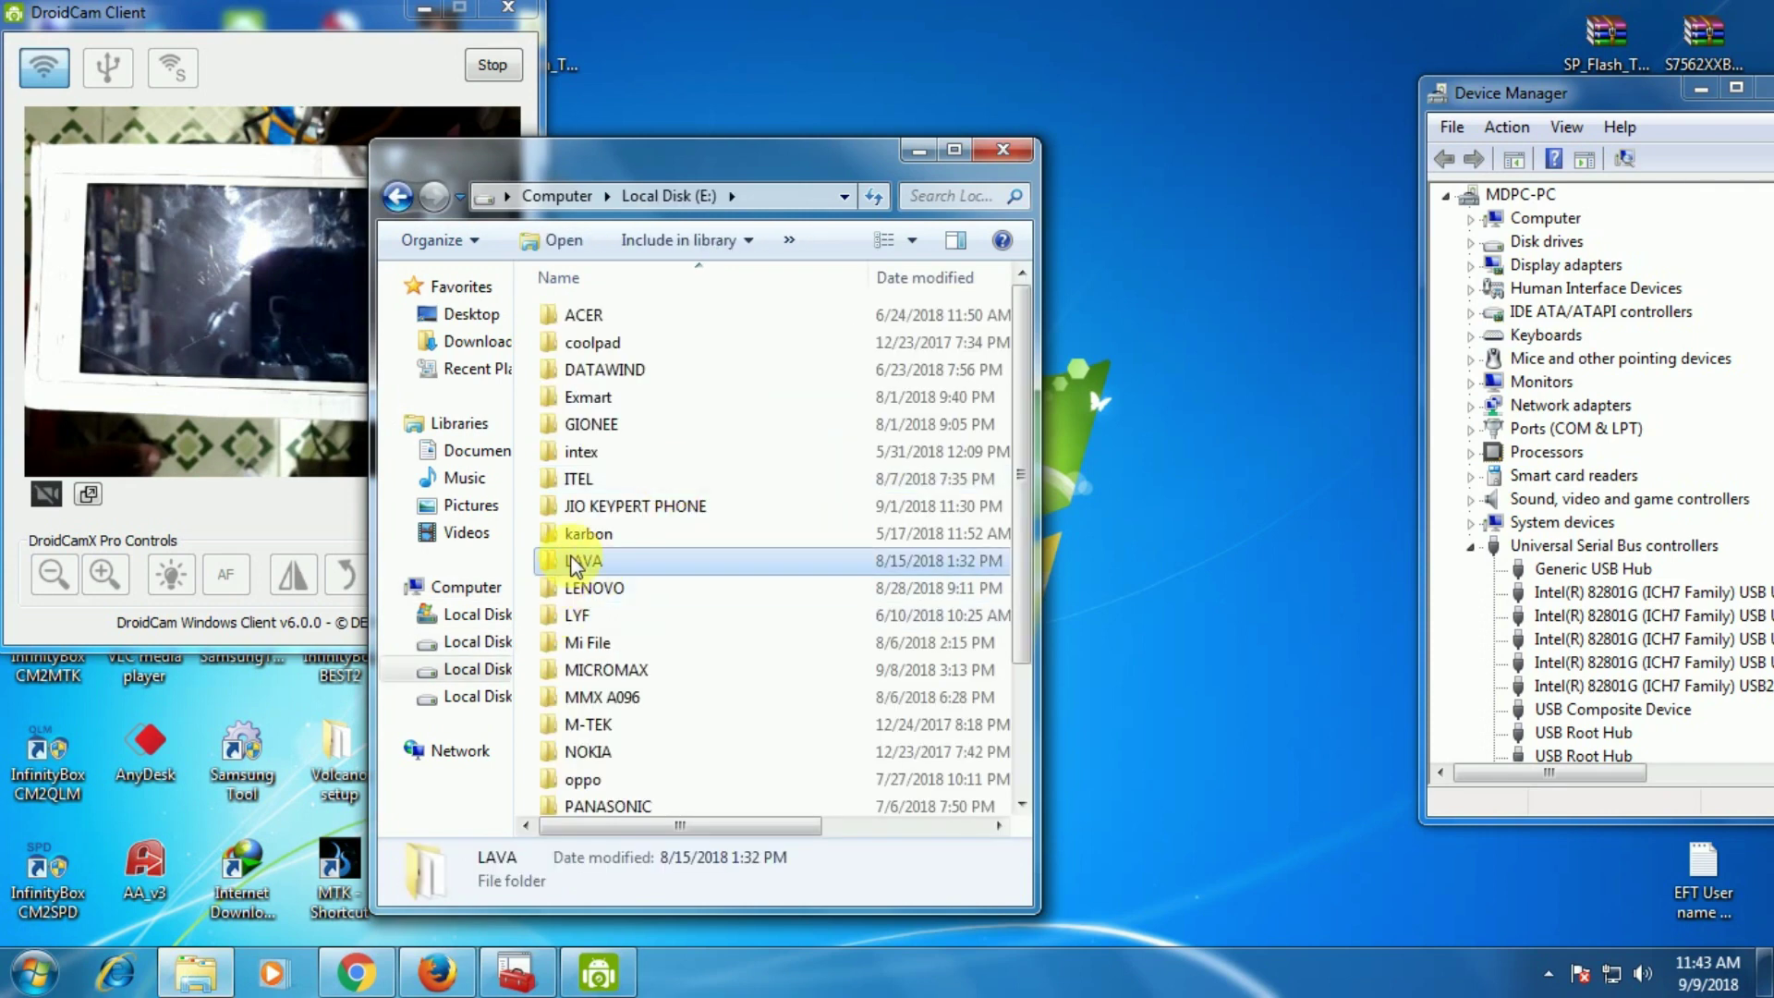
left_click(572, 561)
double_click(572, 560)
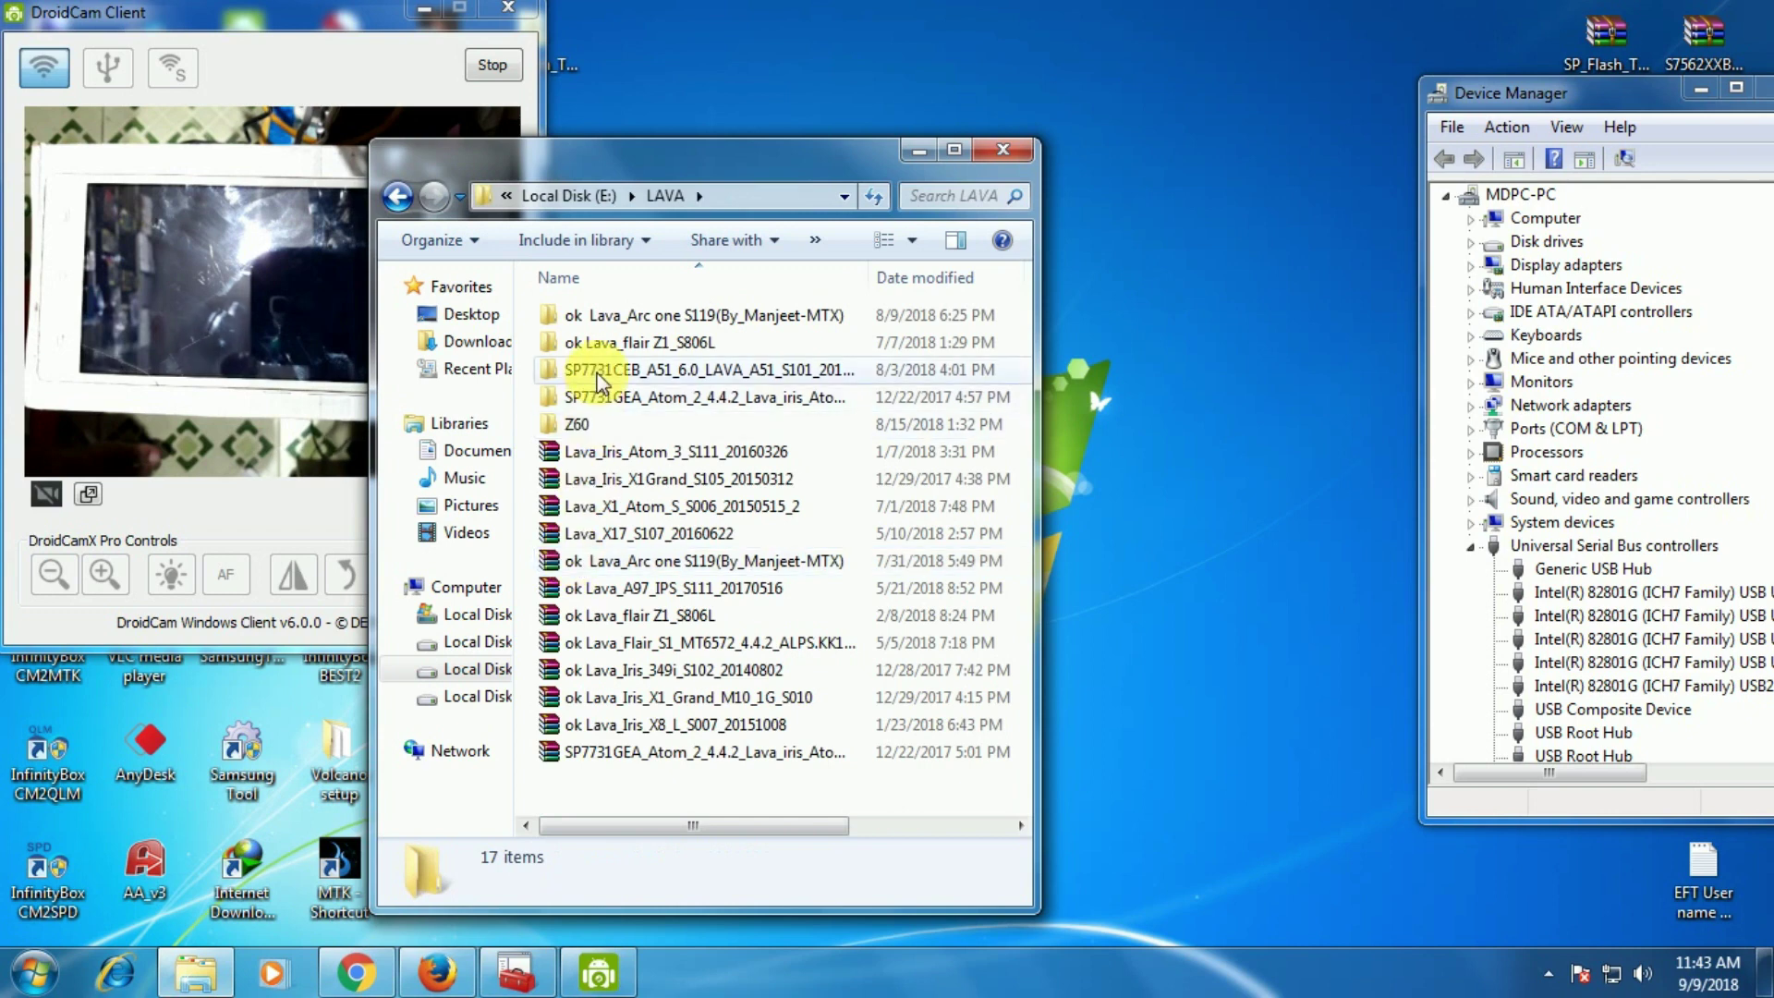
Step: Launch the UpgradeDownload application from ok Lava_flair Z1_S806L\Lava_Z1_S806L\SPD Upgrade Tool vR2.9.9015 and decline loading the latest pac file
double_click(592, 342)
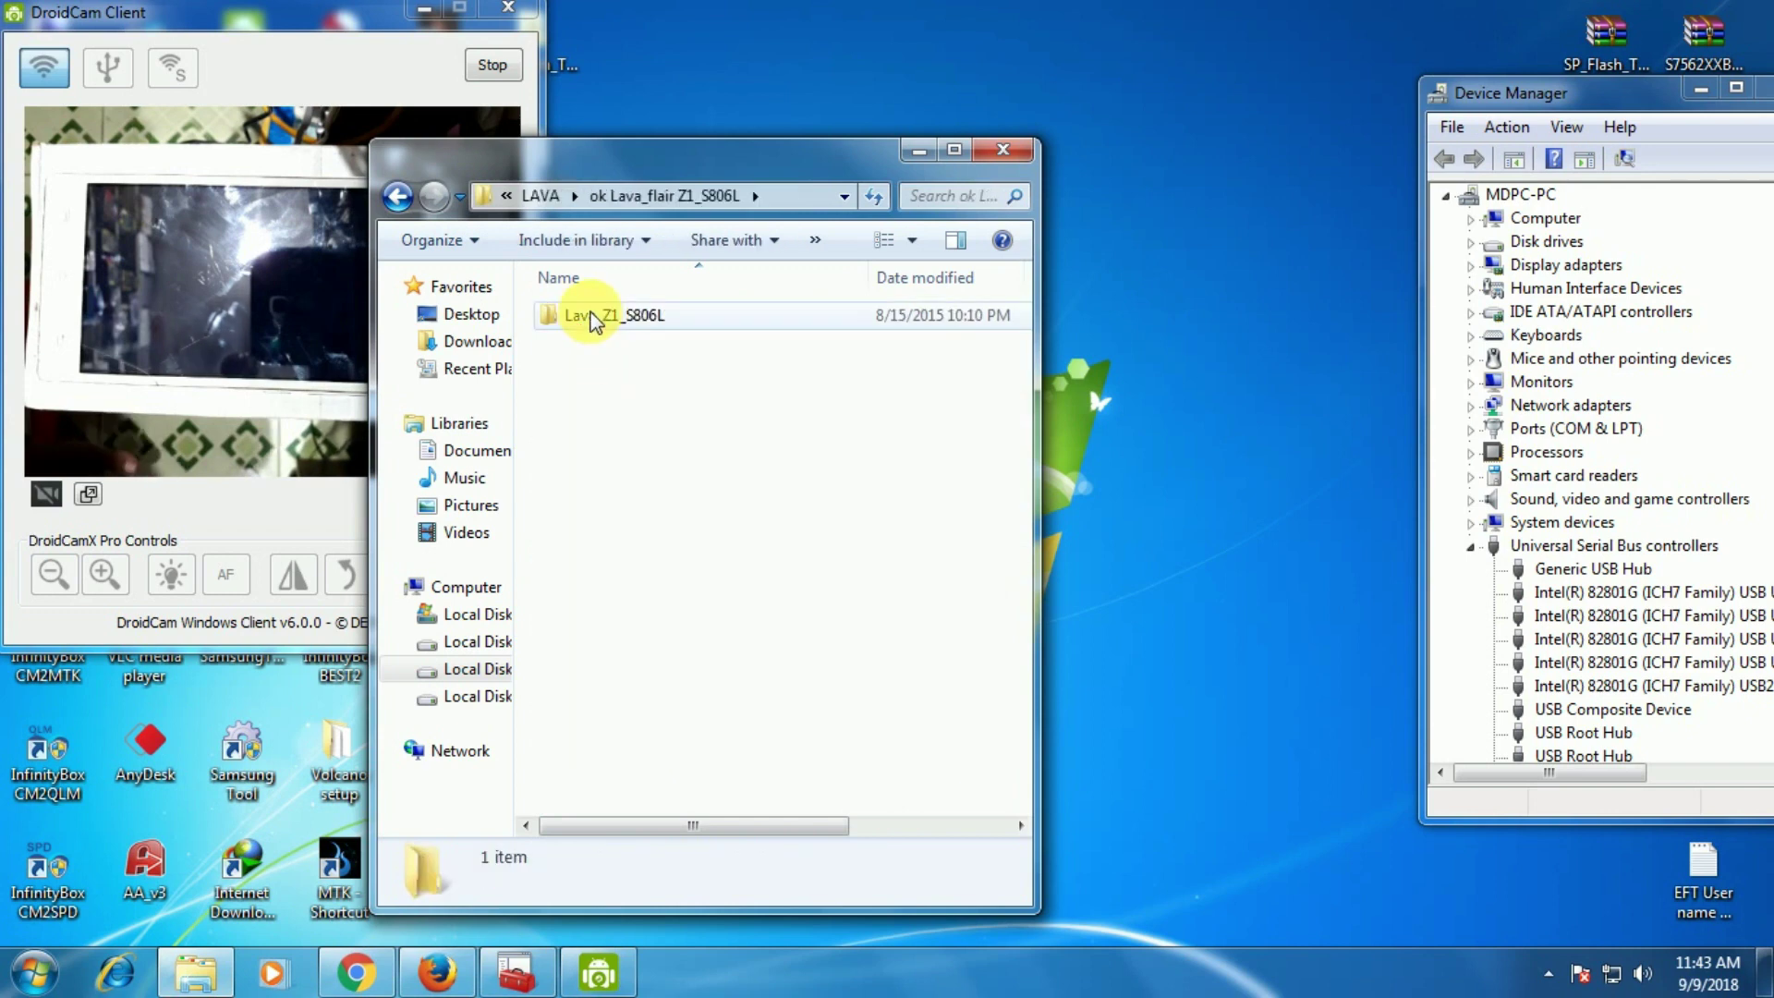
double_click(591, 317)
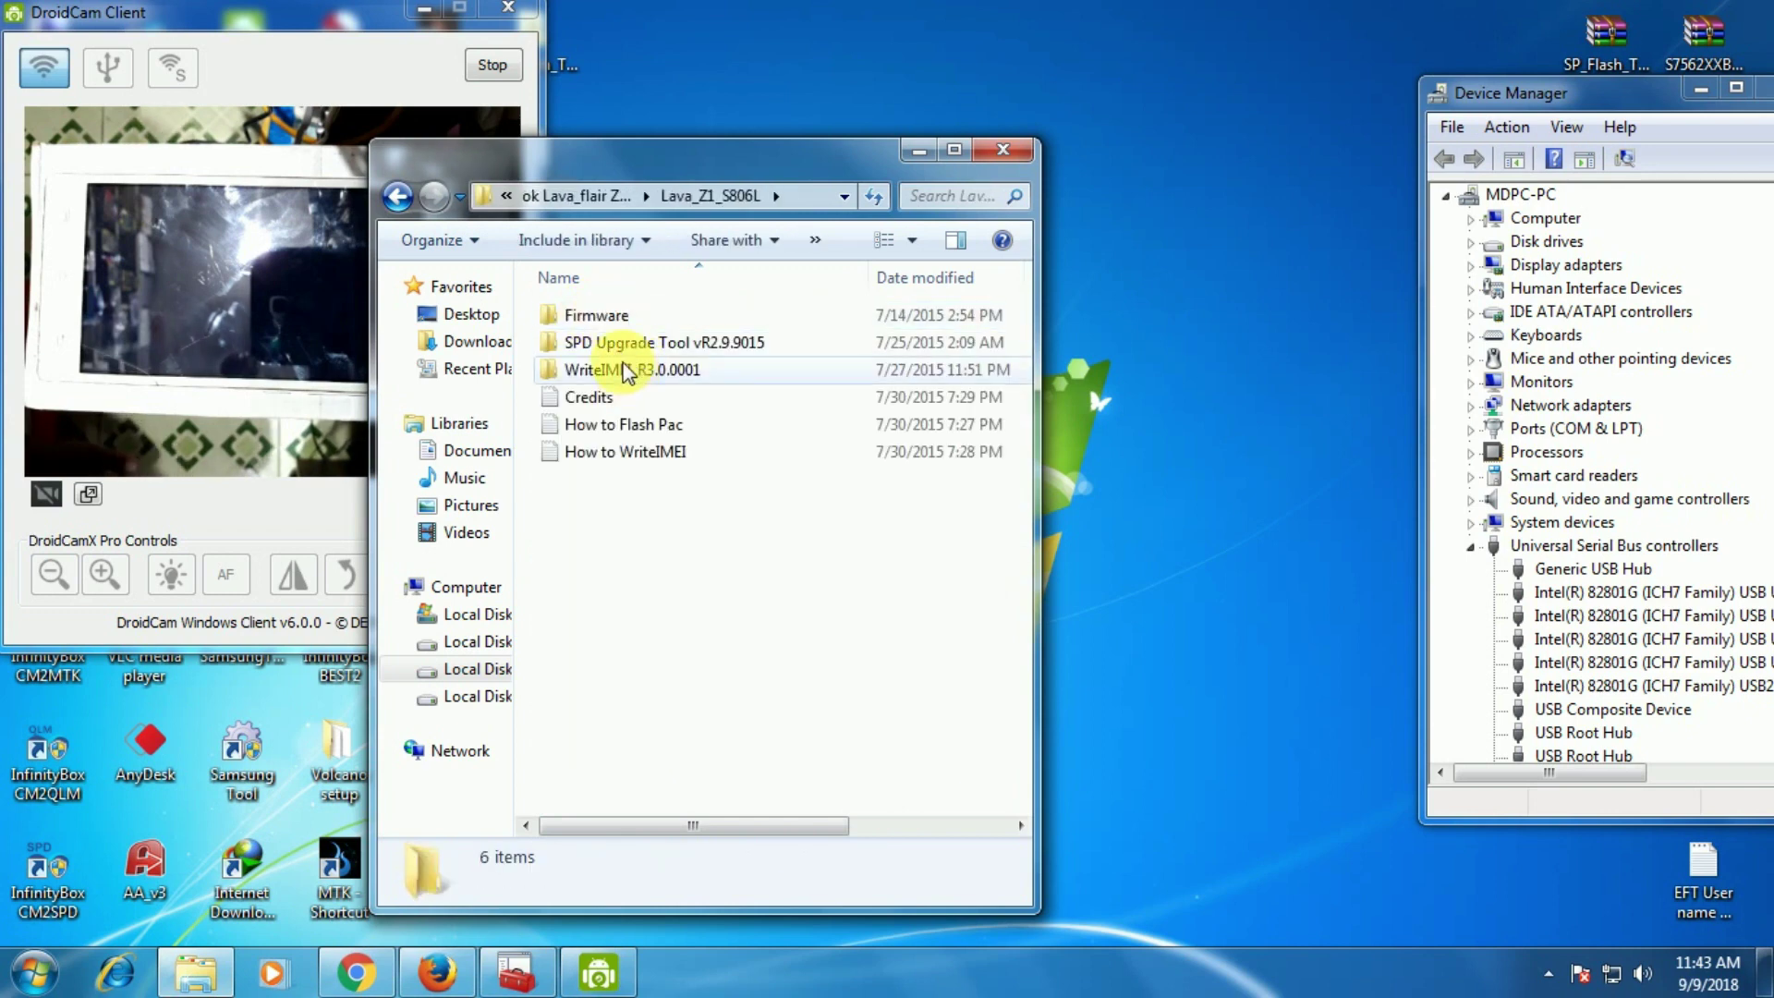
double_click(614, 343)
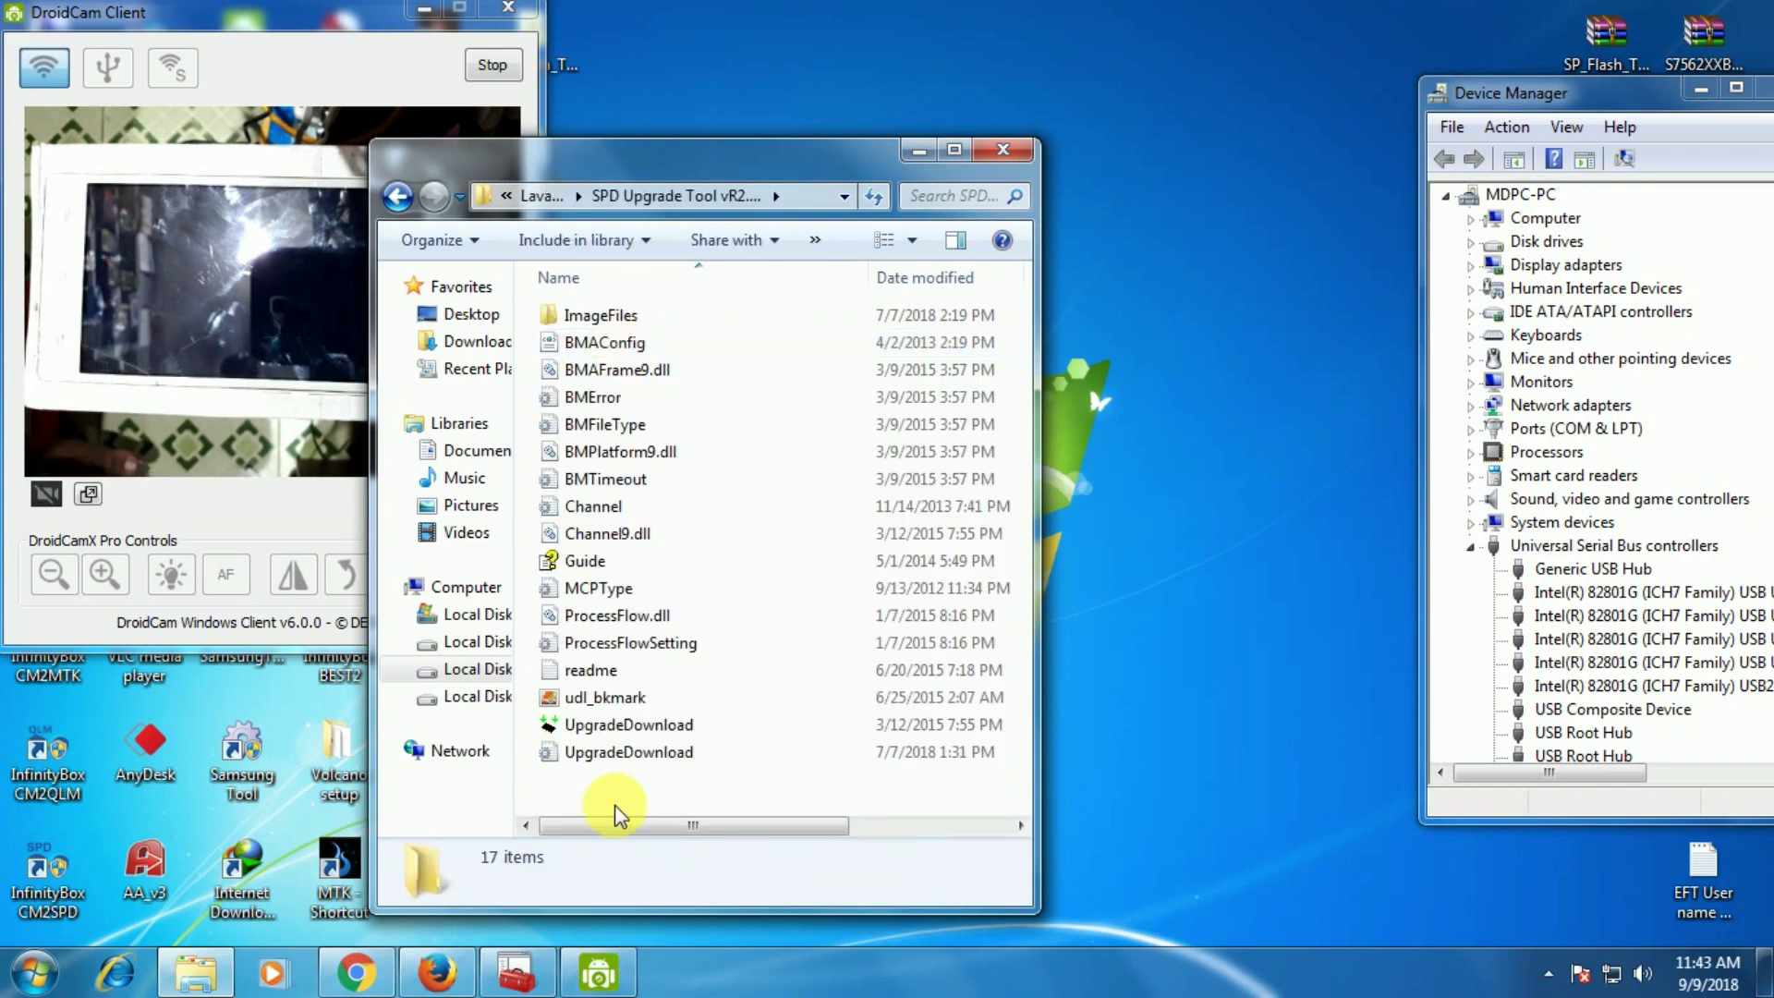
left_click(605, 728)
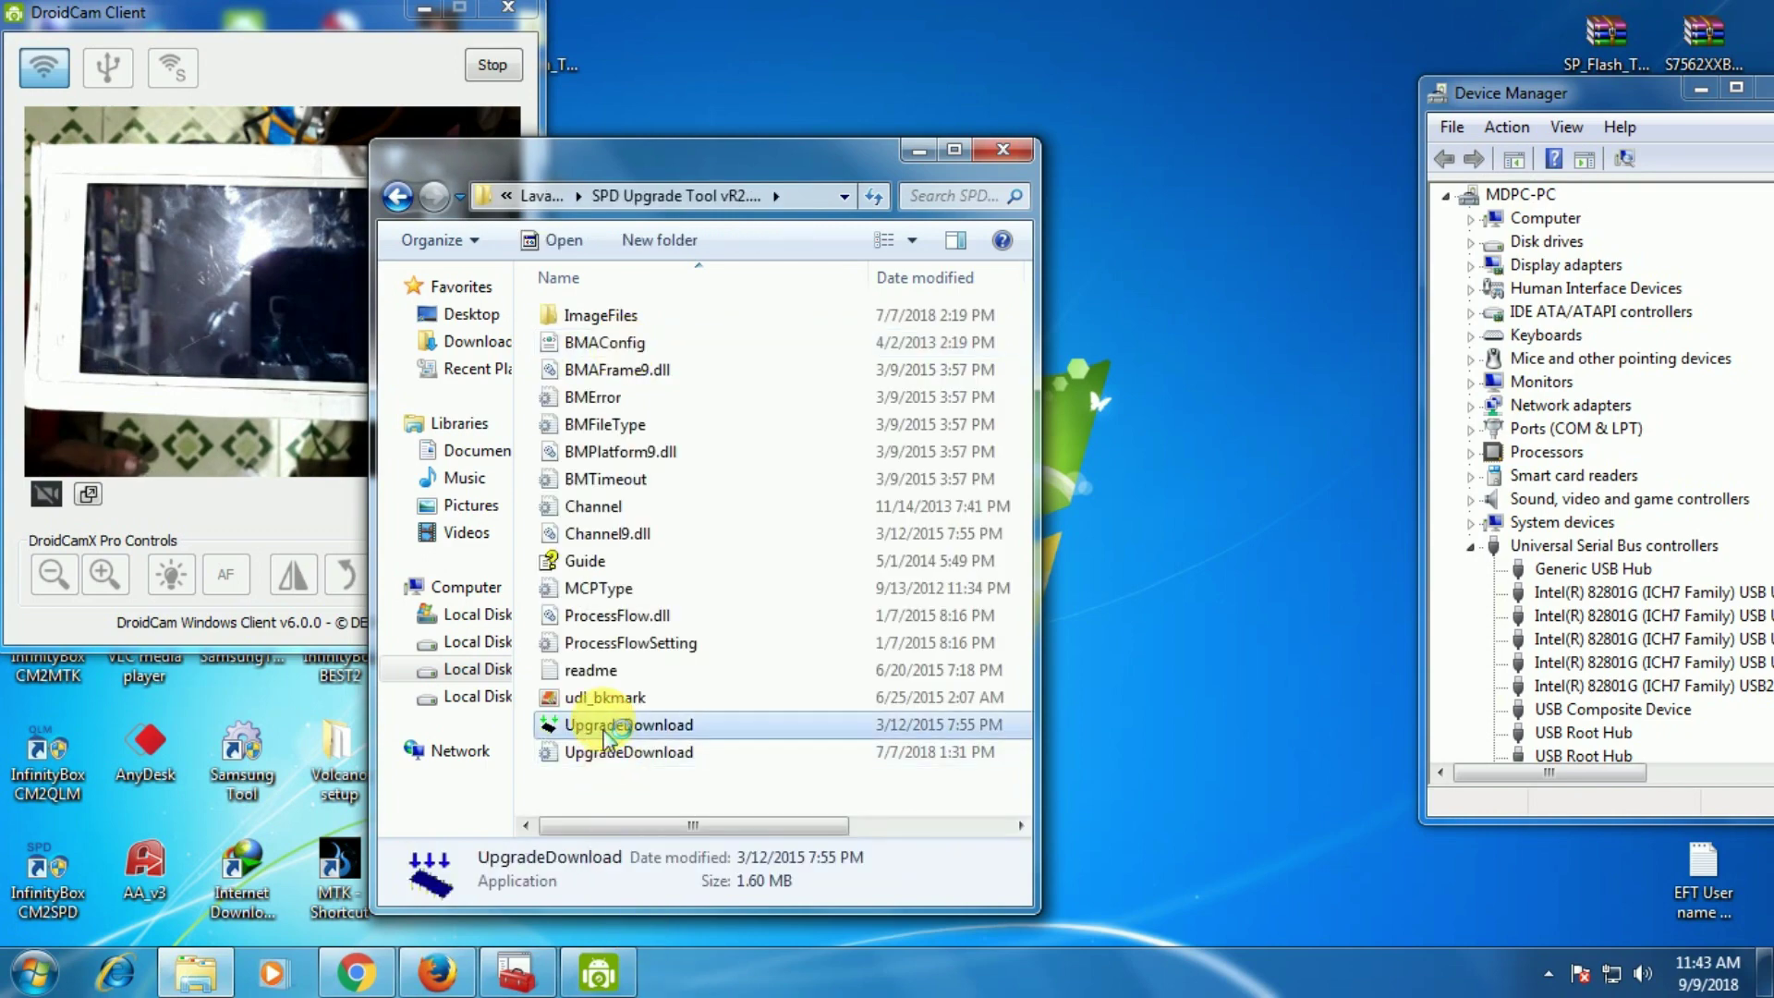
double_click(604, 726)
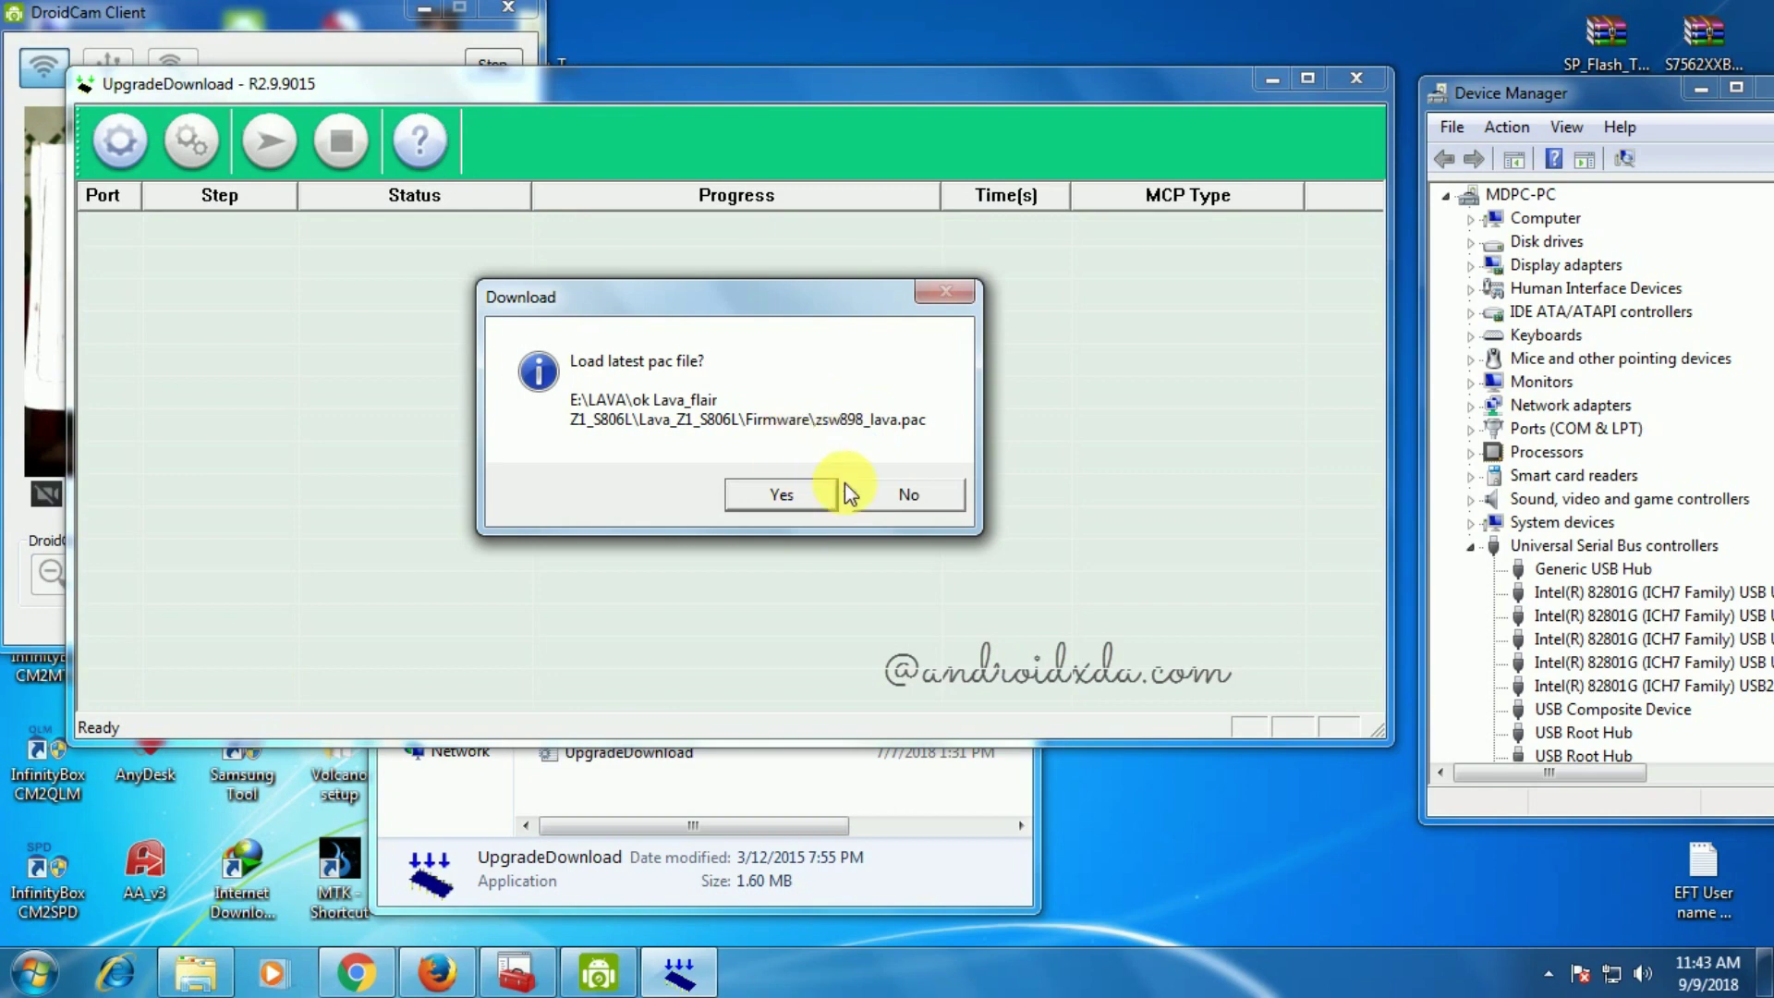
left_click(903, 497)
Step: Load the firmware pac file from E:\LAVA\ok Lava_flair Z1_S806L\Lava_Z1_S806L\Firmware
left_click(118, 152)
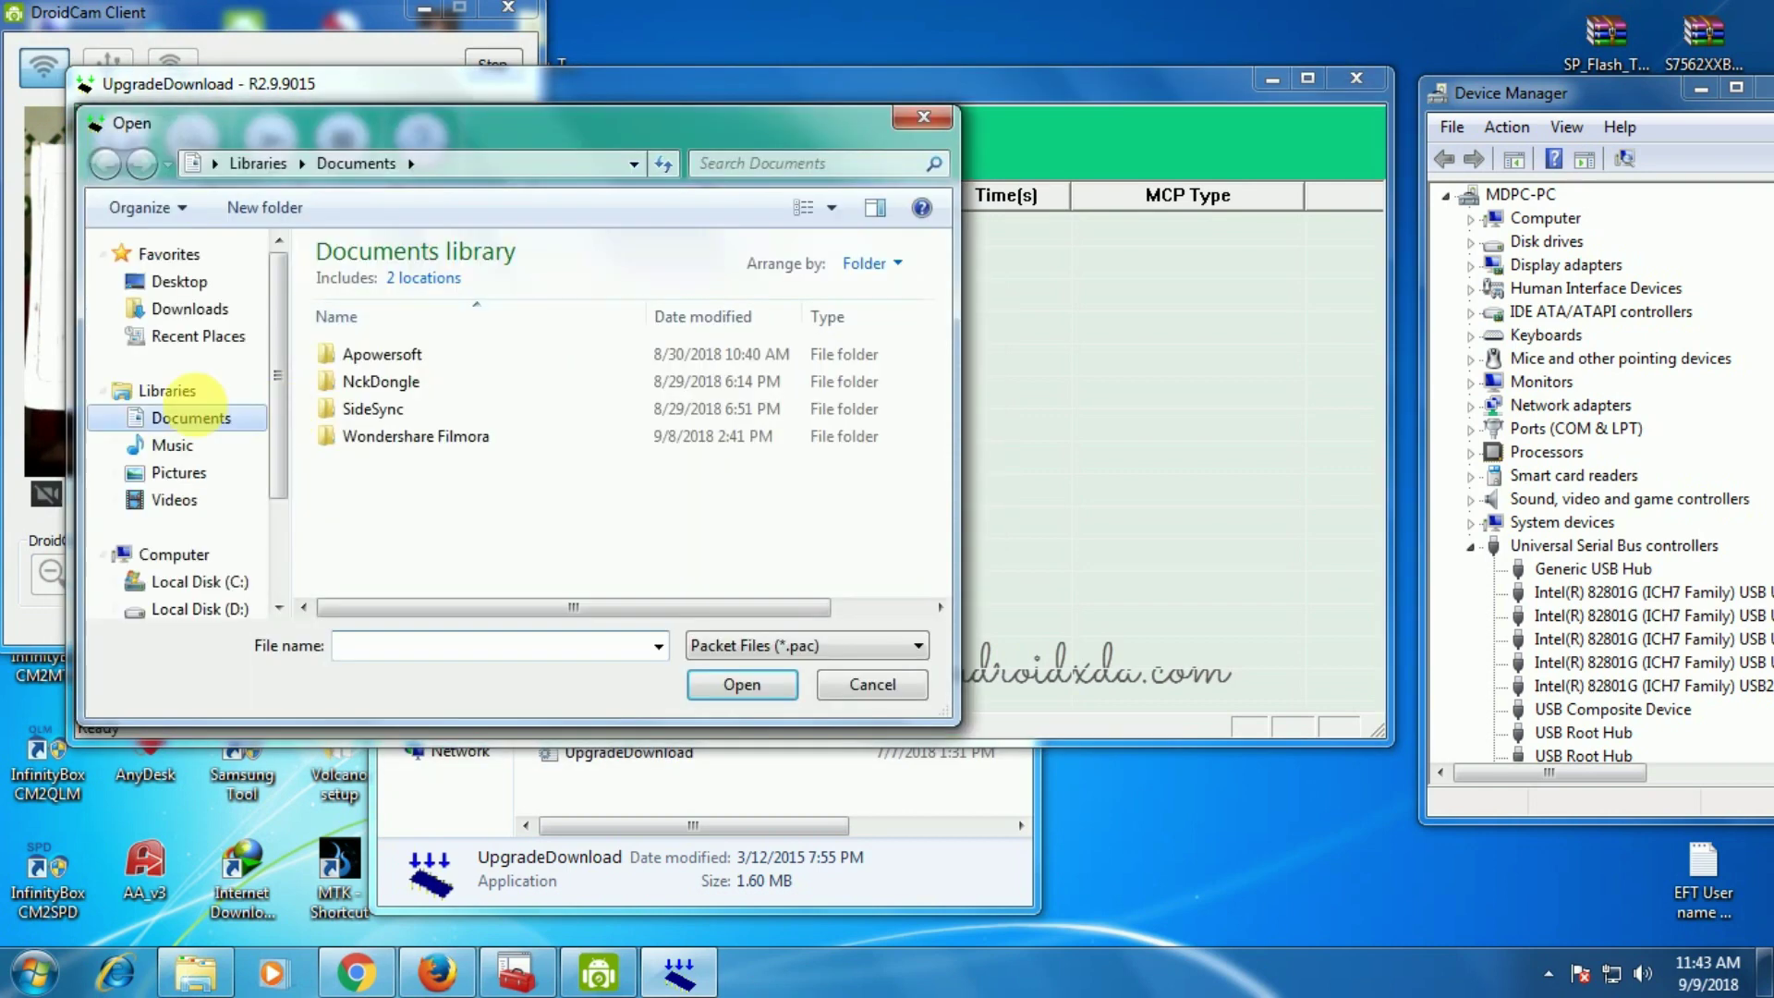
scroll(282, 490, "down", 1)
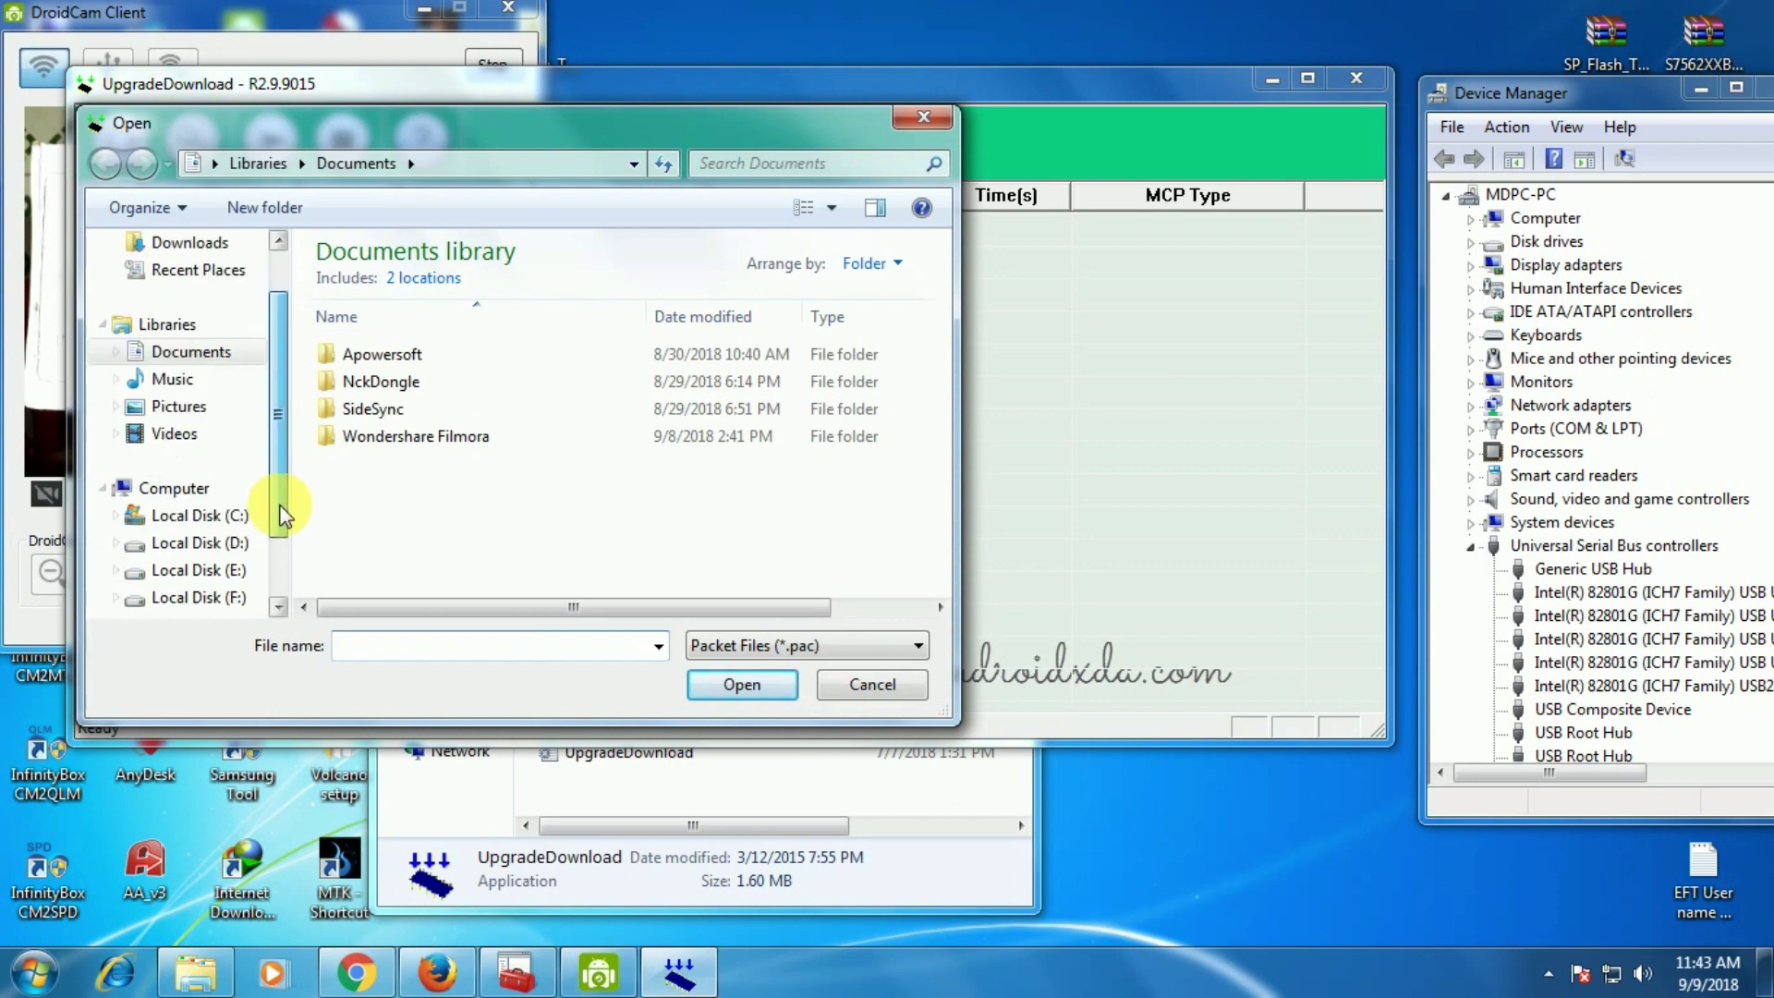
left_click(242, 547)
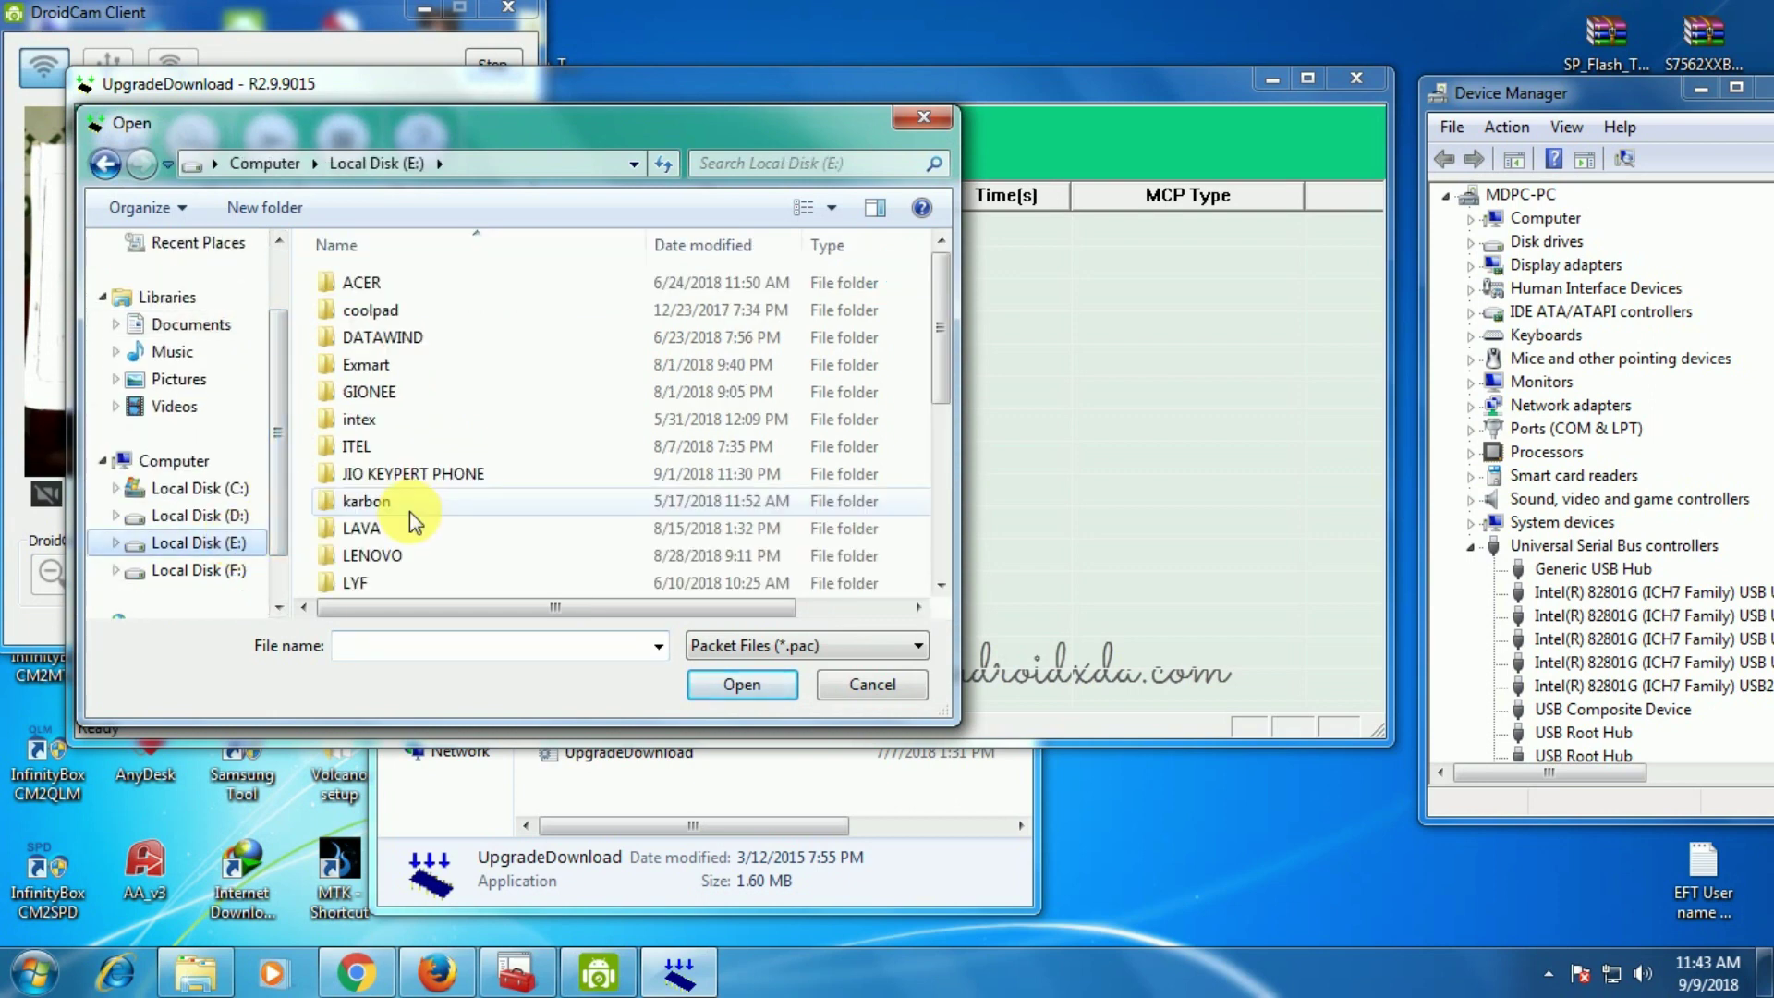
double_click(366, 536)
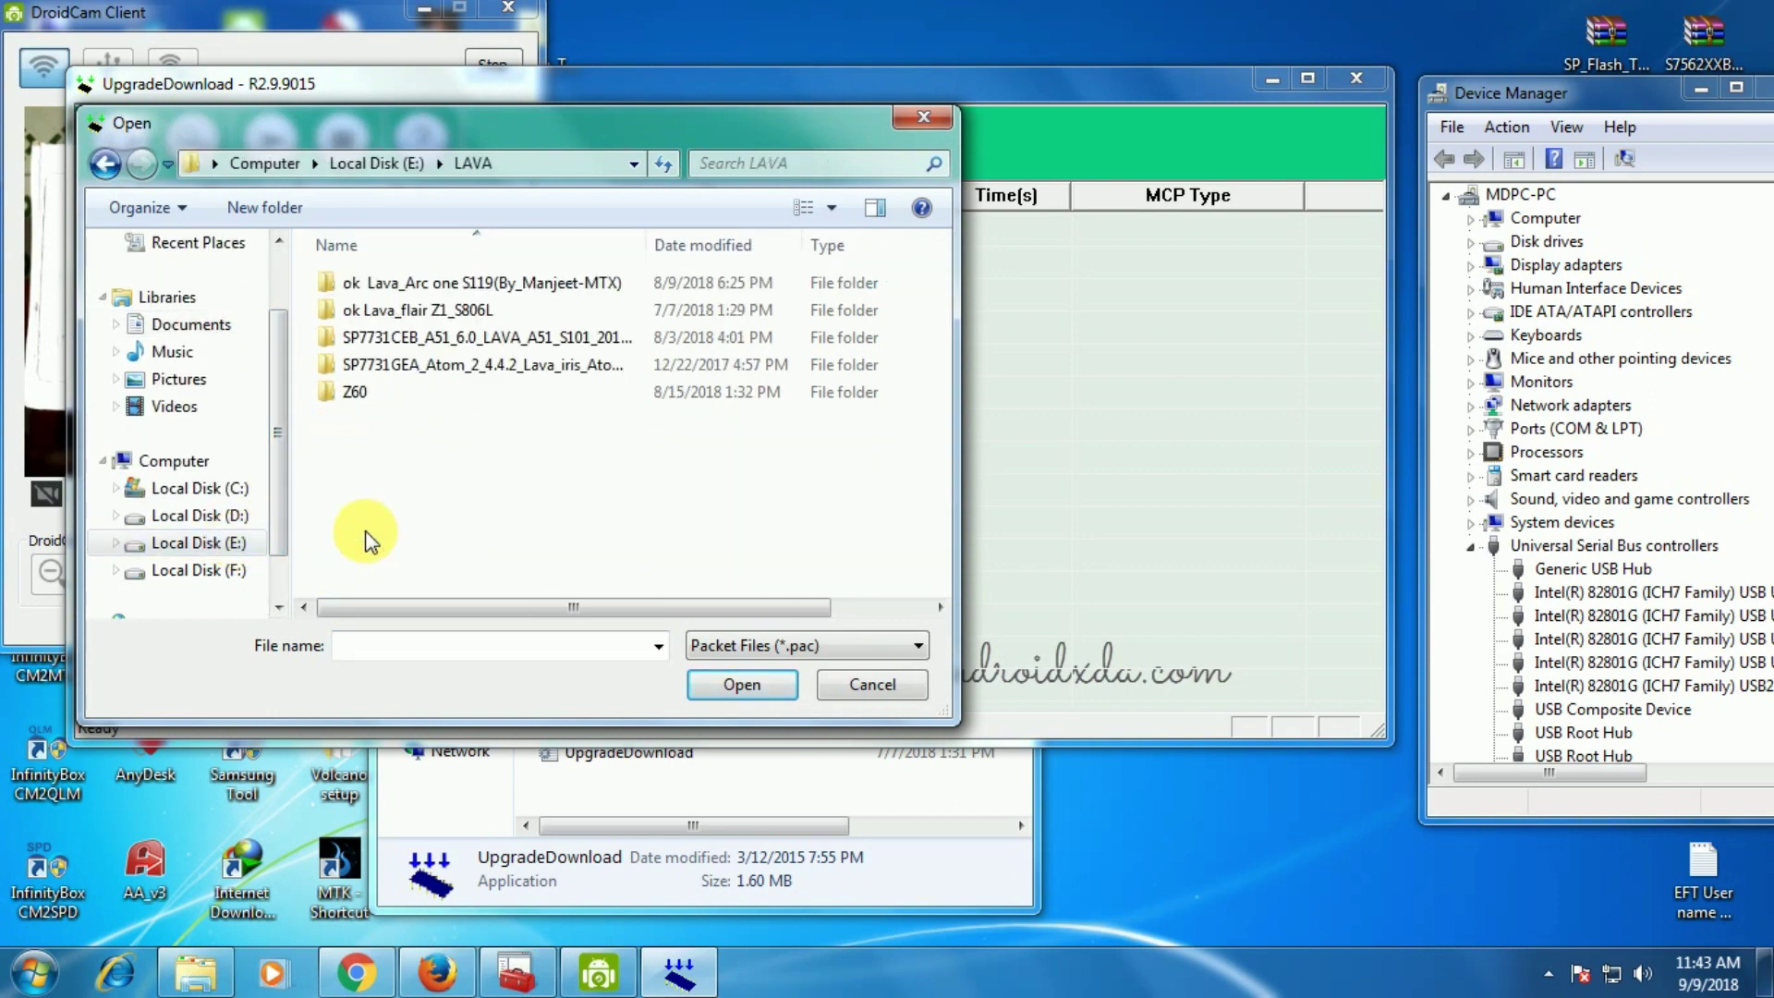
double_click(406, 312)
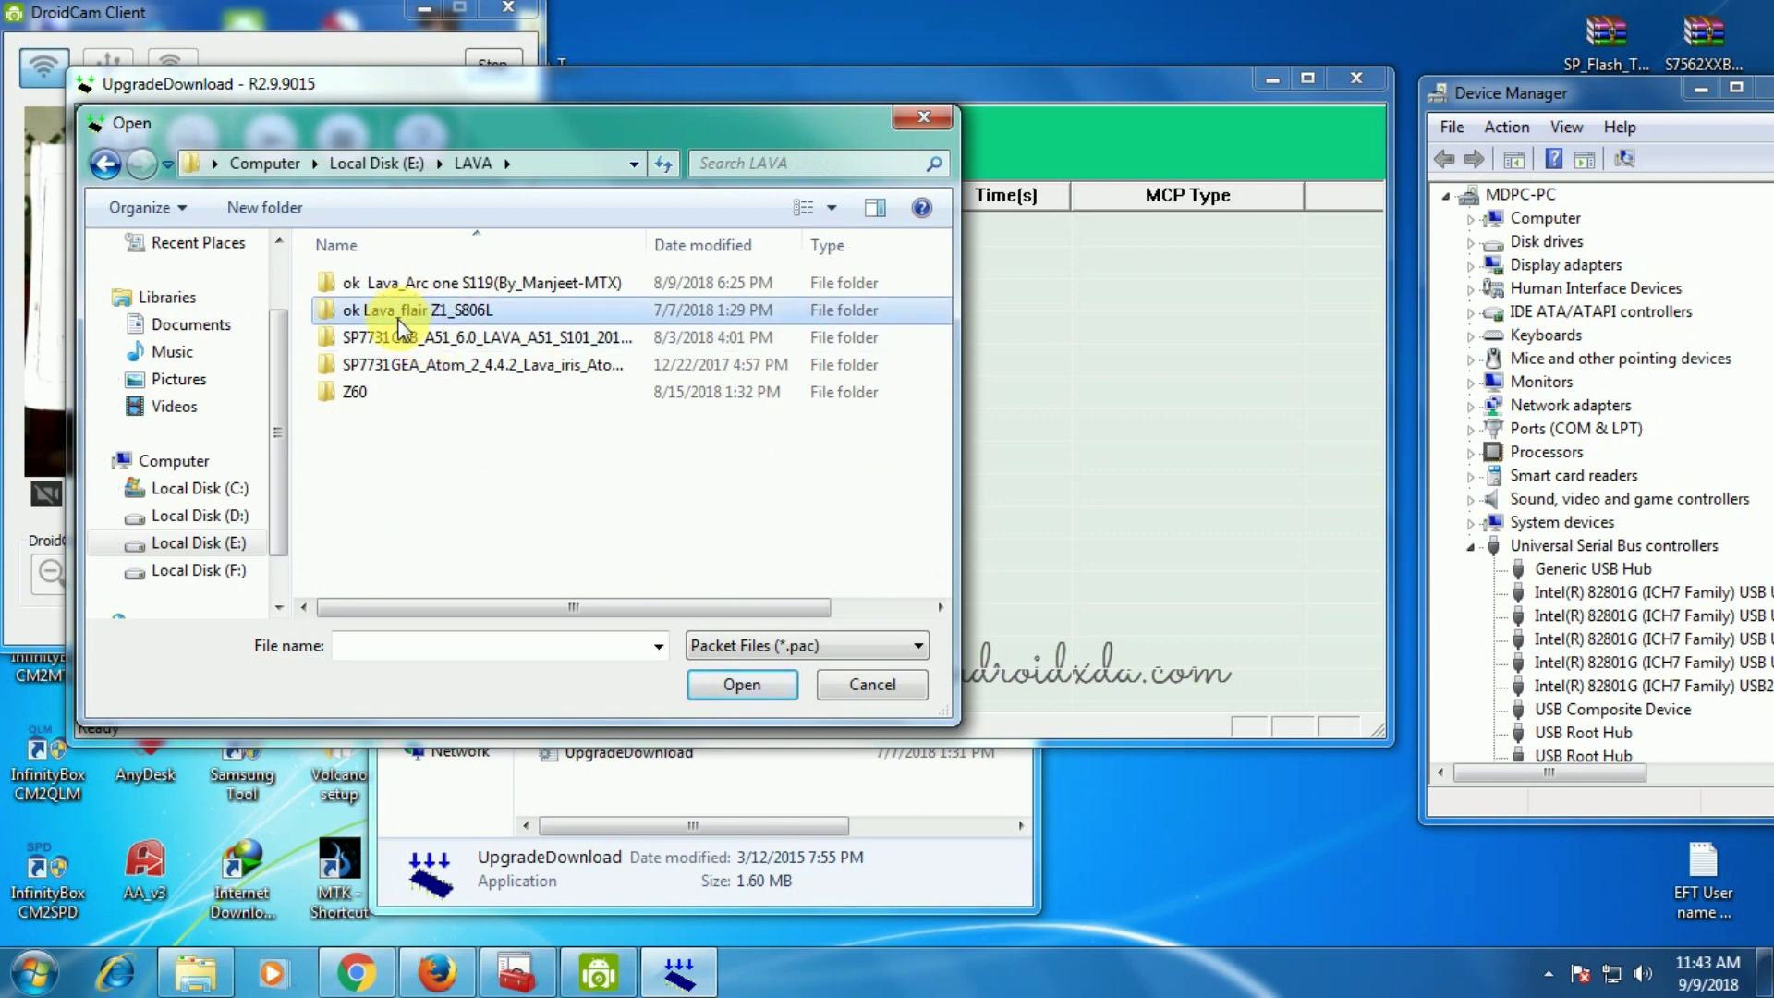
double_click(400, 290)
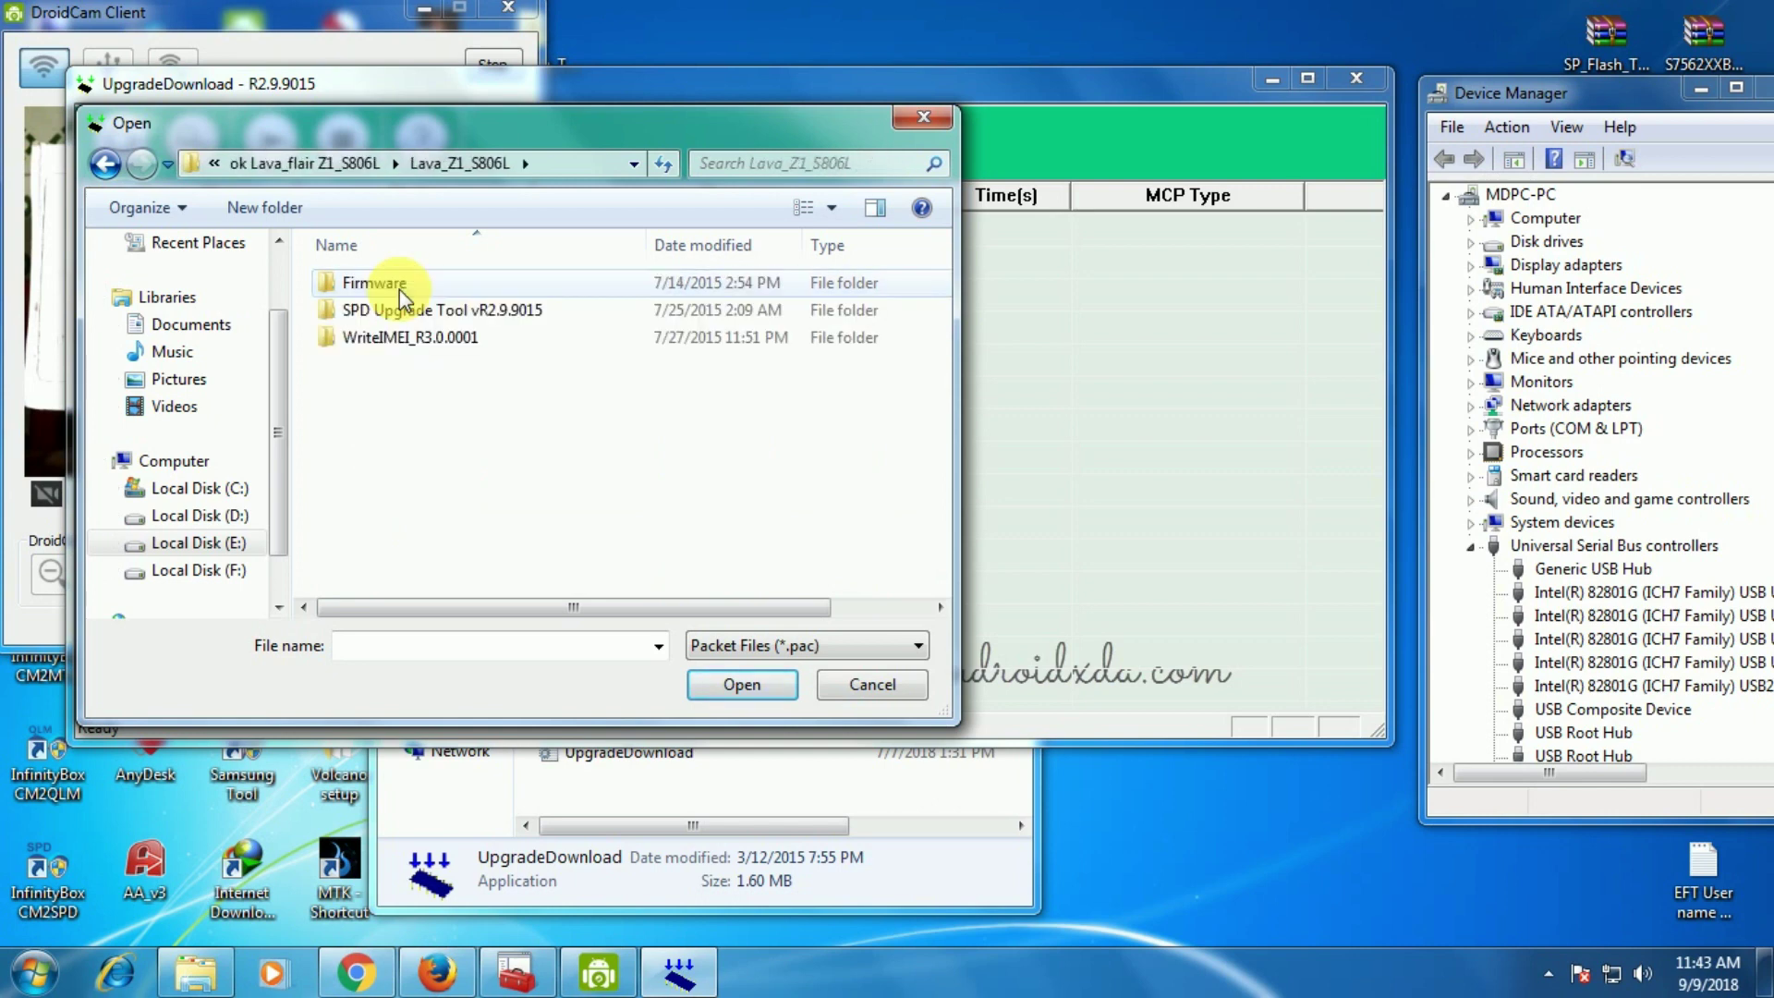
double_click(400, 290)
double_click(401, 287)
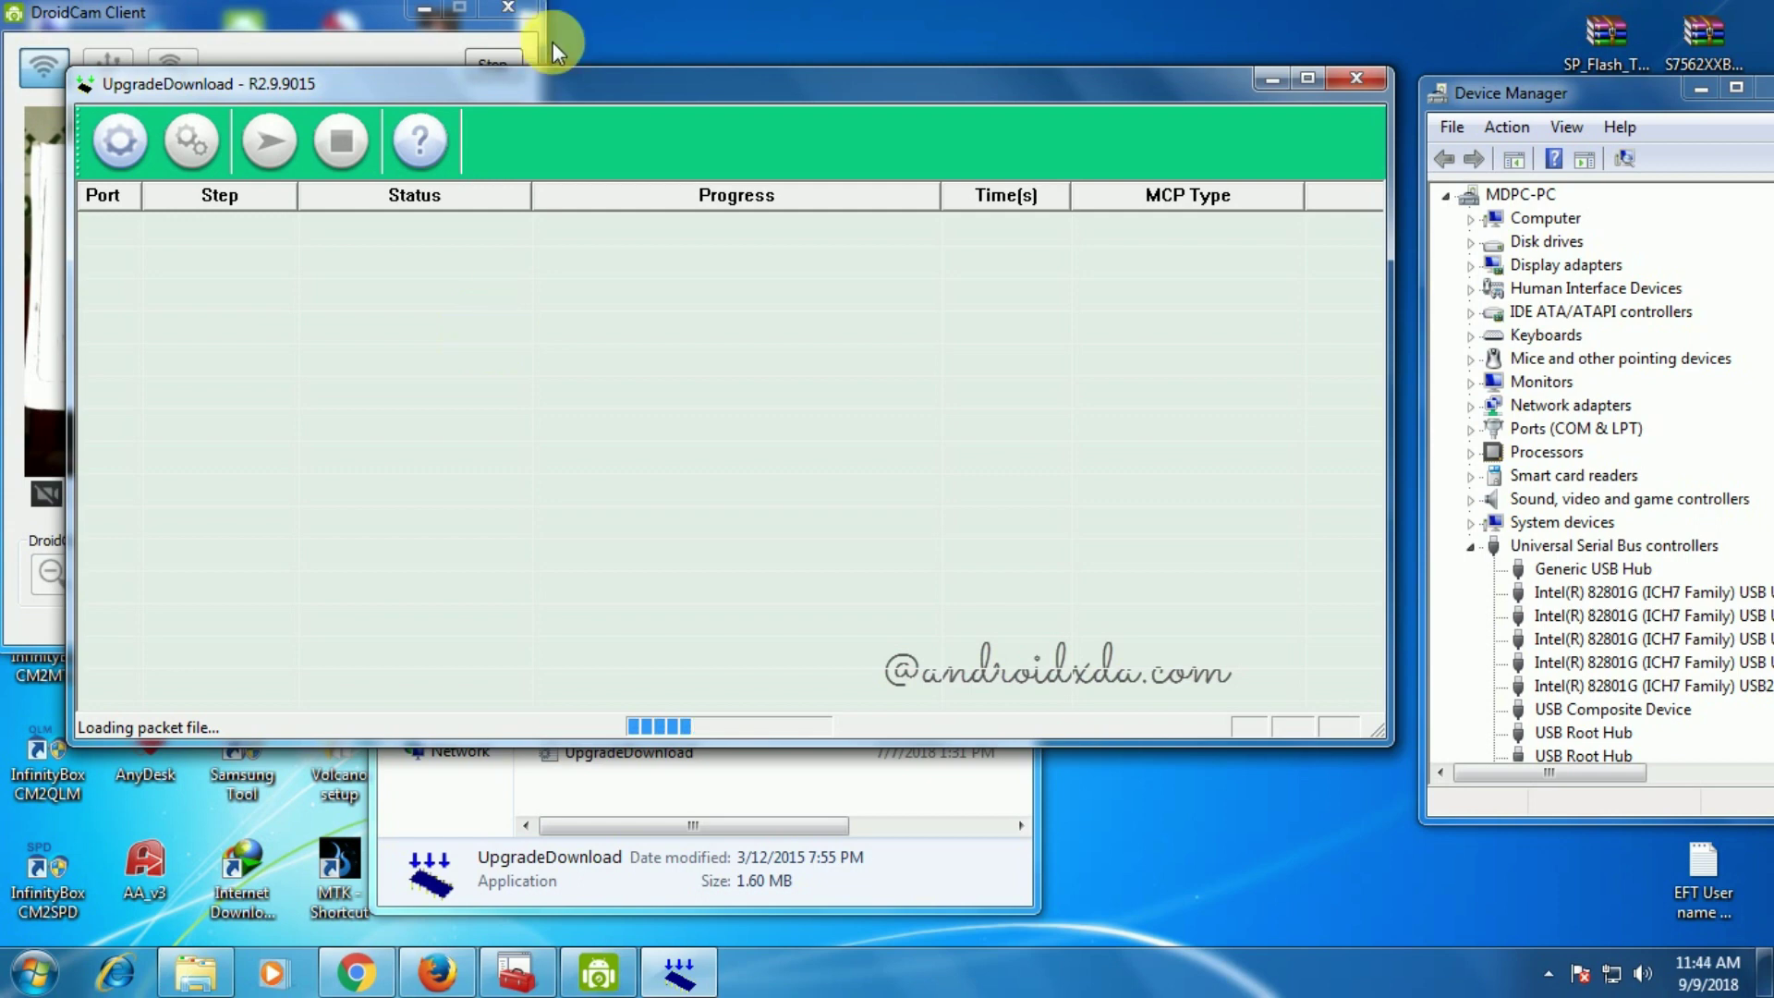
Step: Move the UpgradeDownload window clear of the DroidCam preview and close the SPD Upgrade Tool folder window
left_click_drag(550, 87, 977, 50)
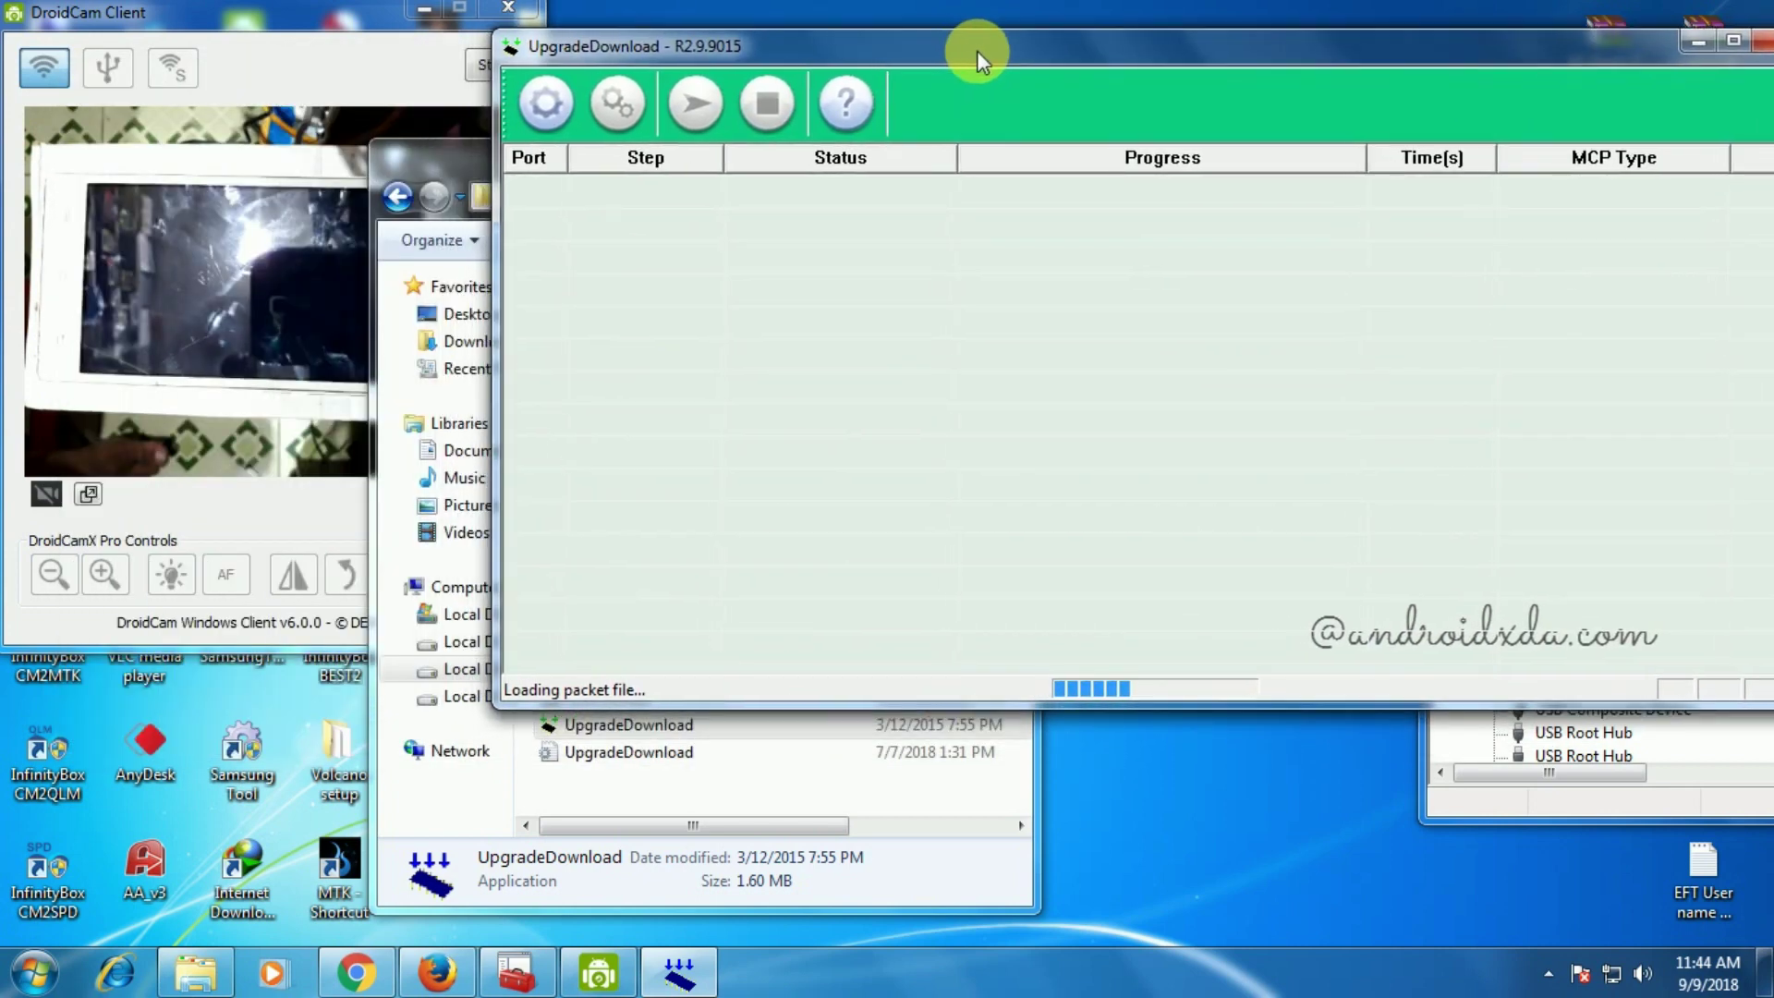
left_click(425, 161)
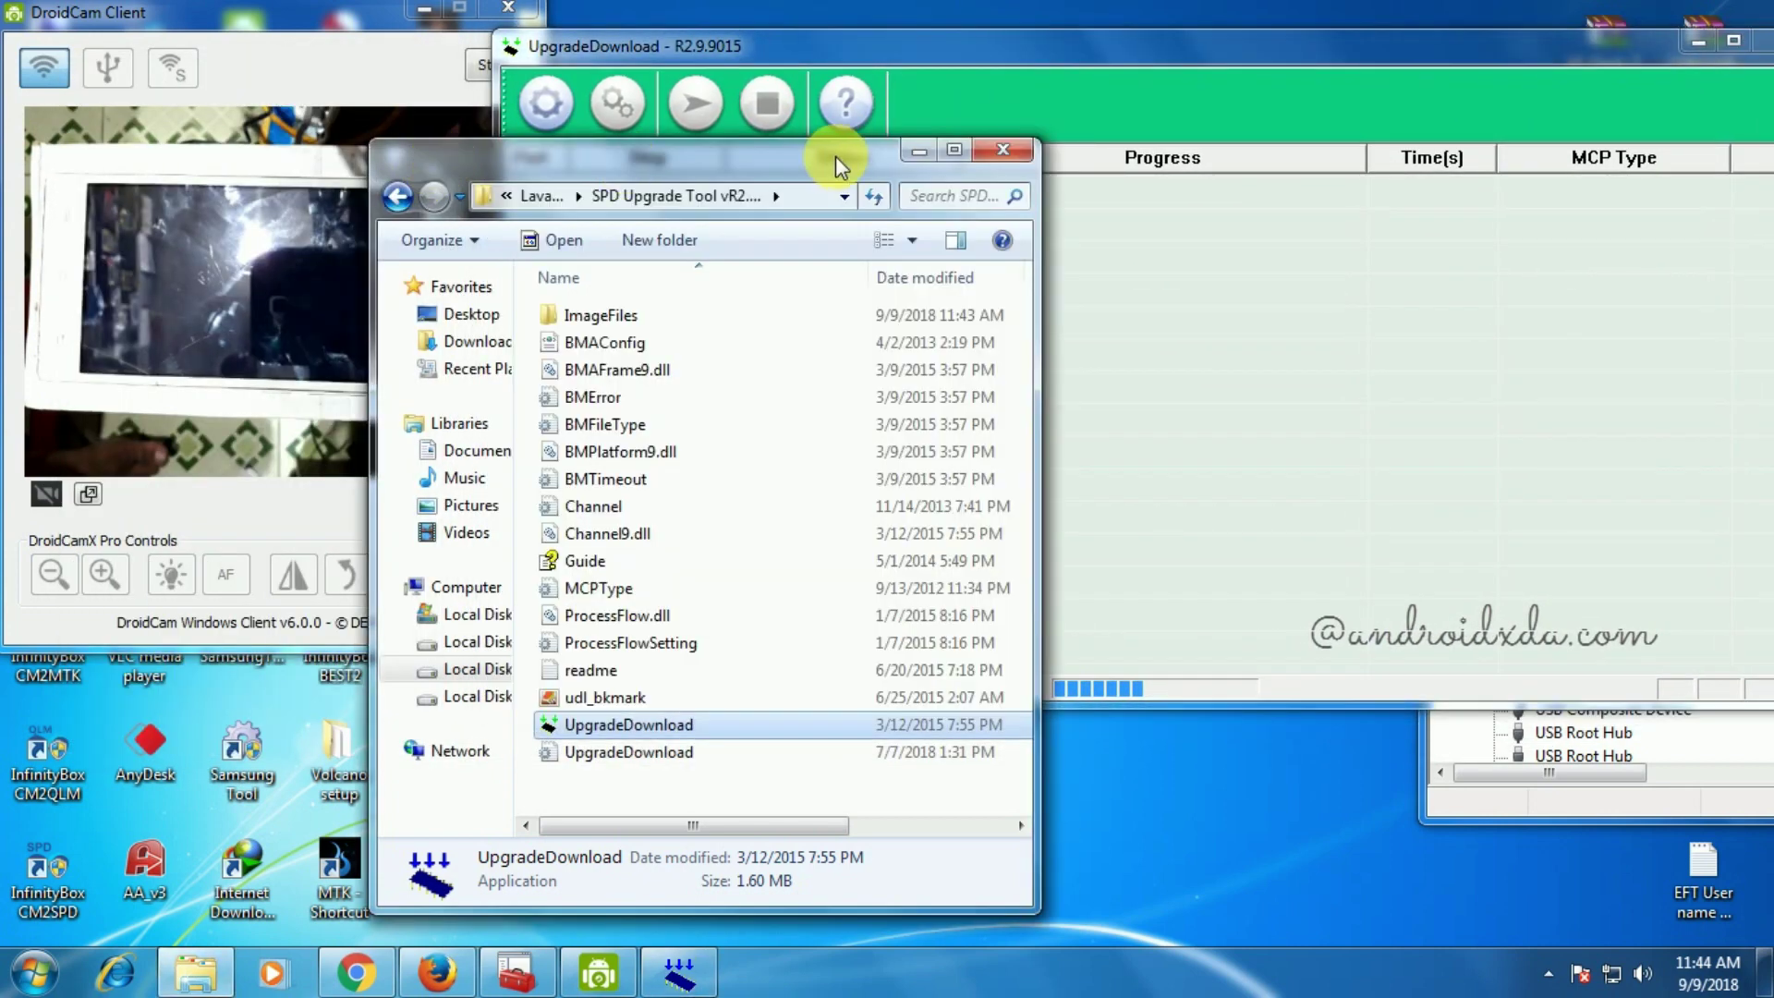
left_click(996, 151)
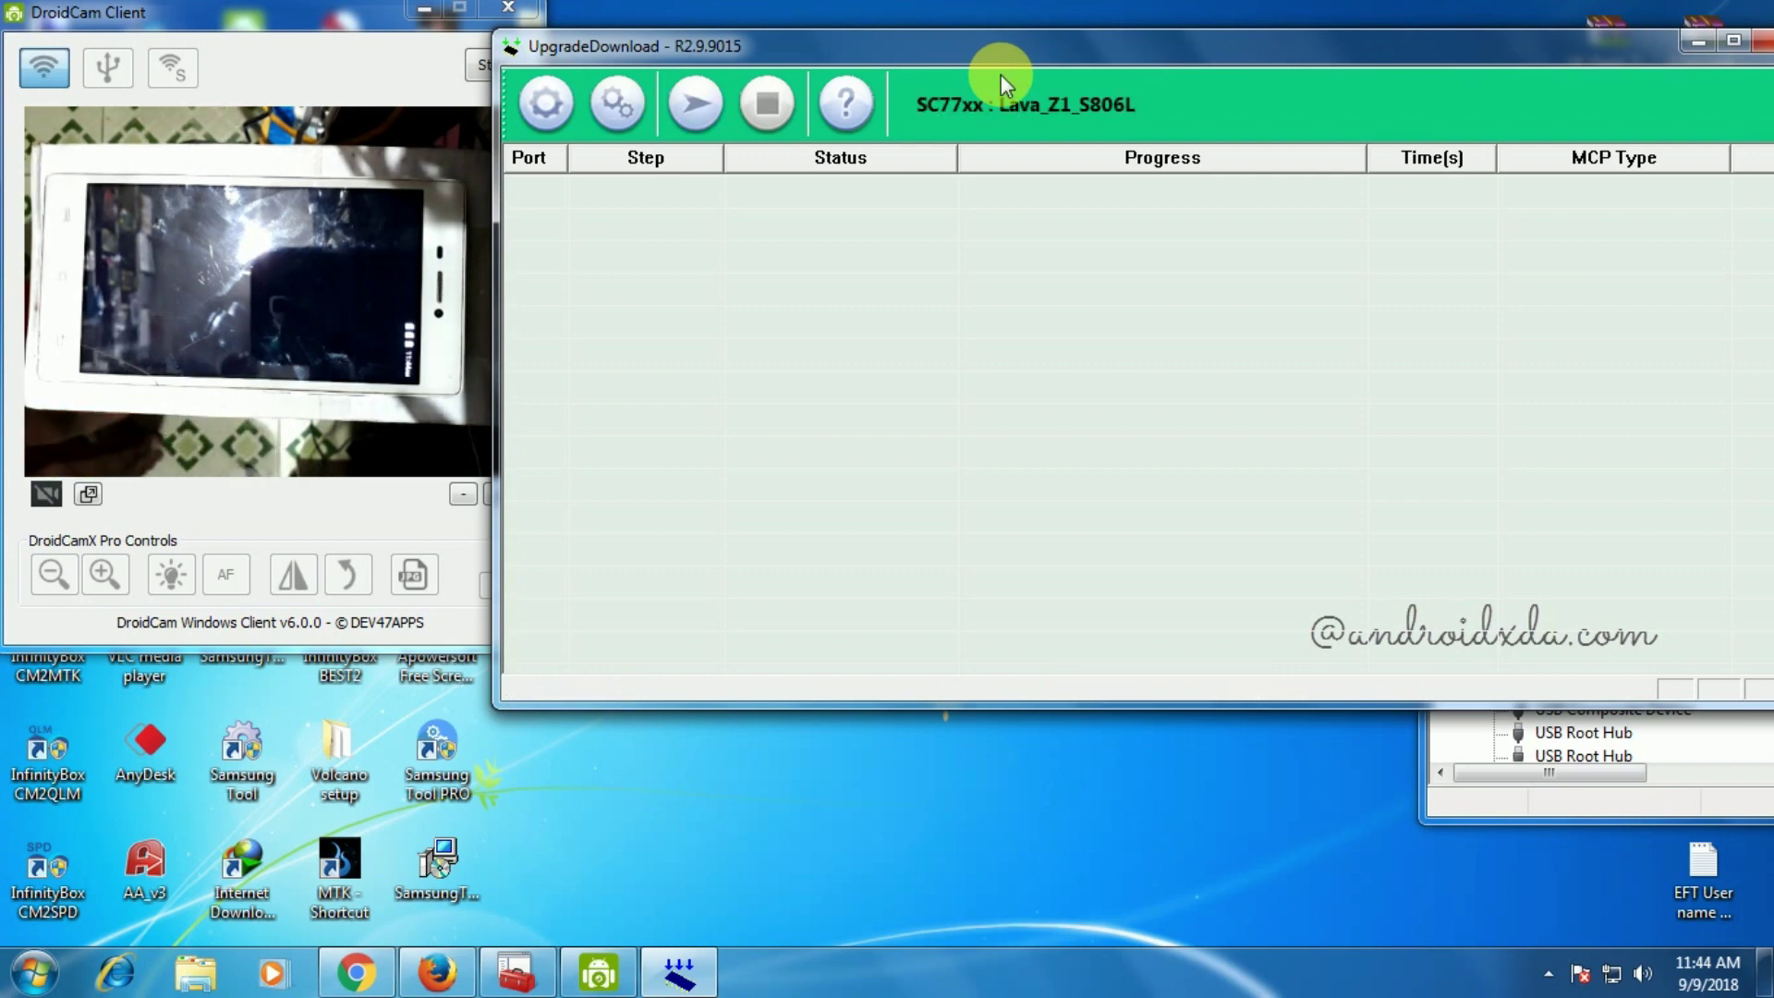
left_click(1009, 43)
left_click_drag(1009, 42, 1012, 91)
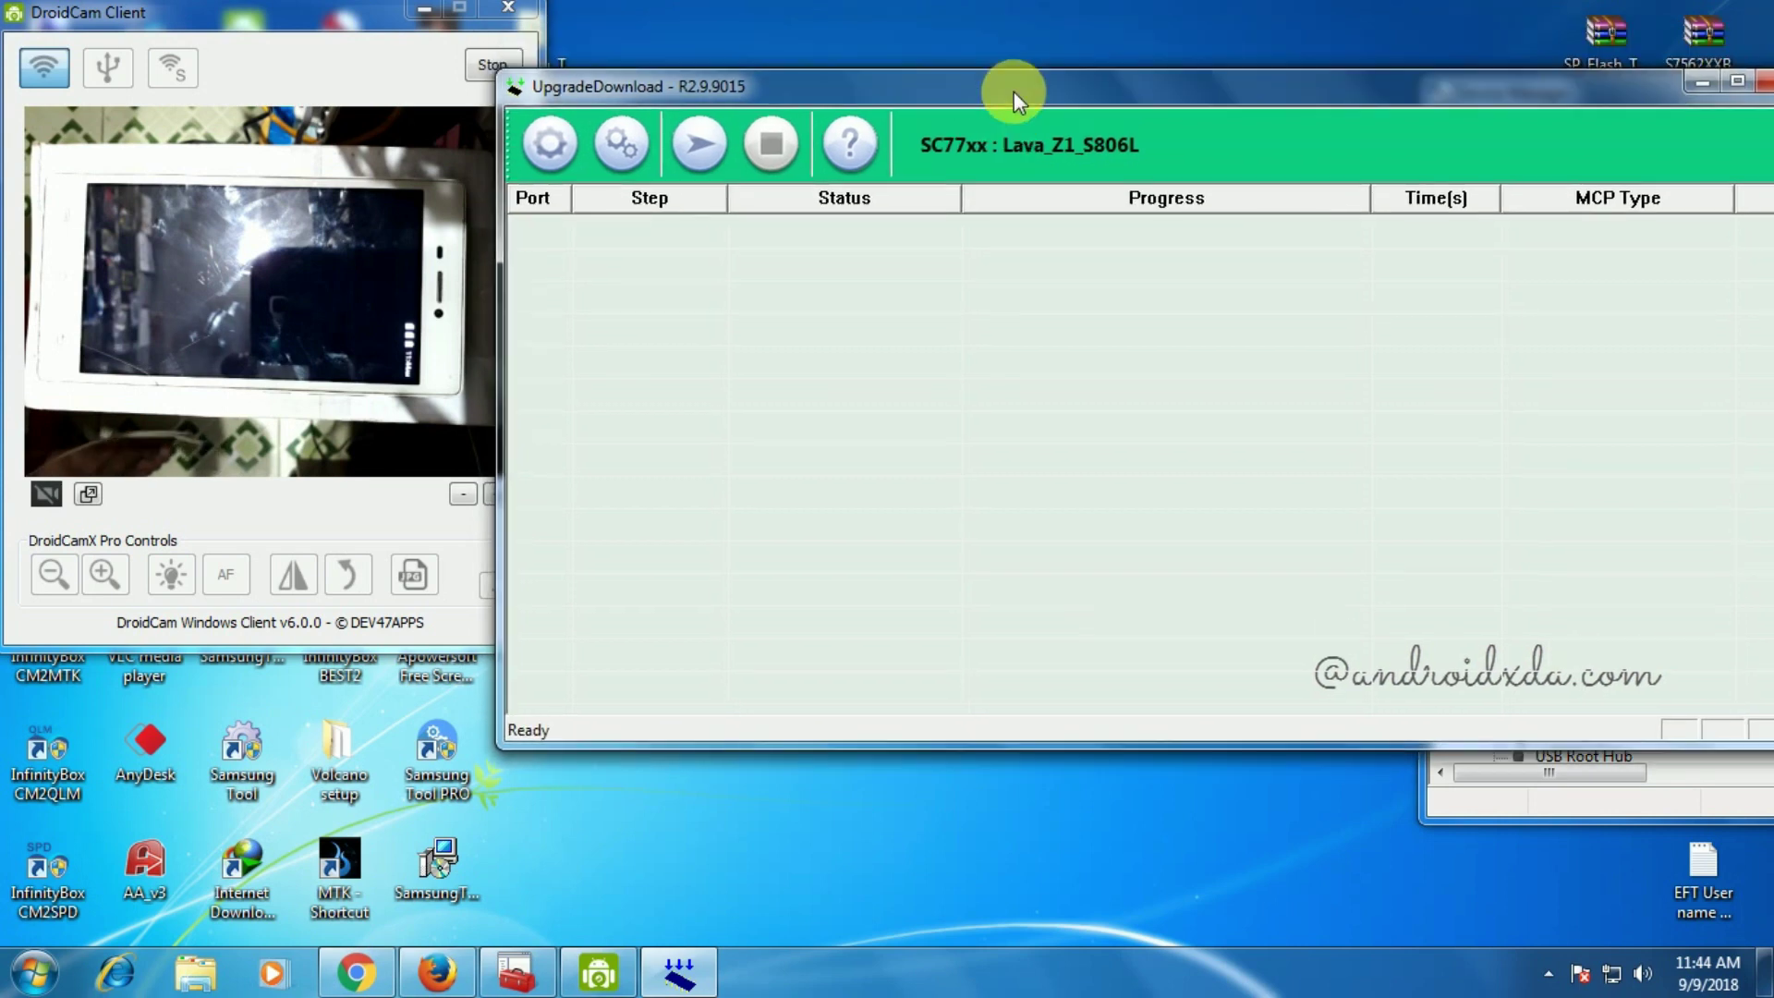
Step: Refresh the desktop and start the firmware download for the loaded Lava_Z1_S806L package
right_click(952, 7)
left_click(987, 72)
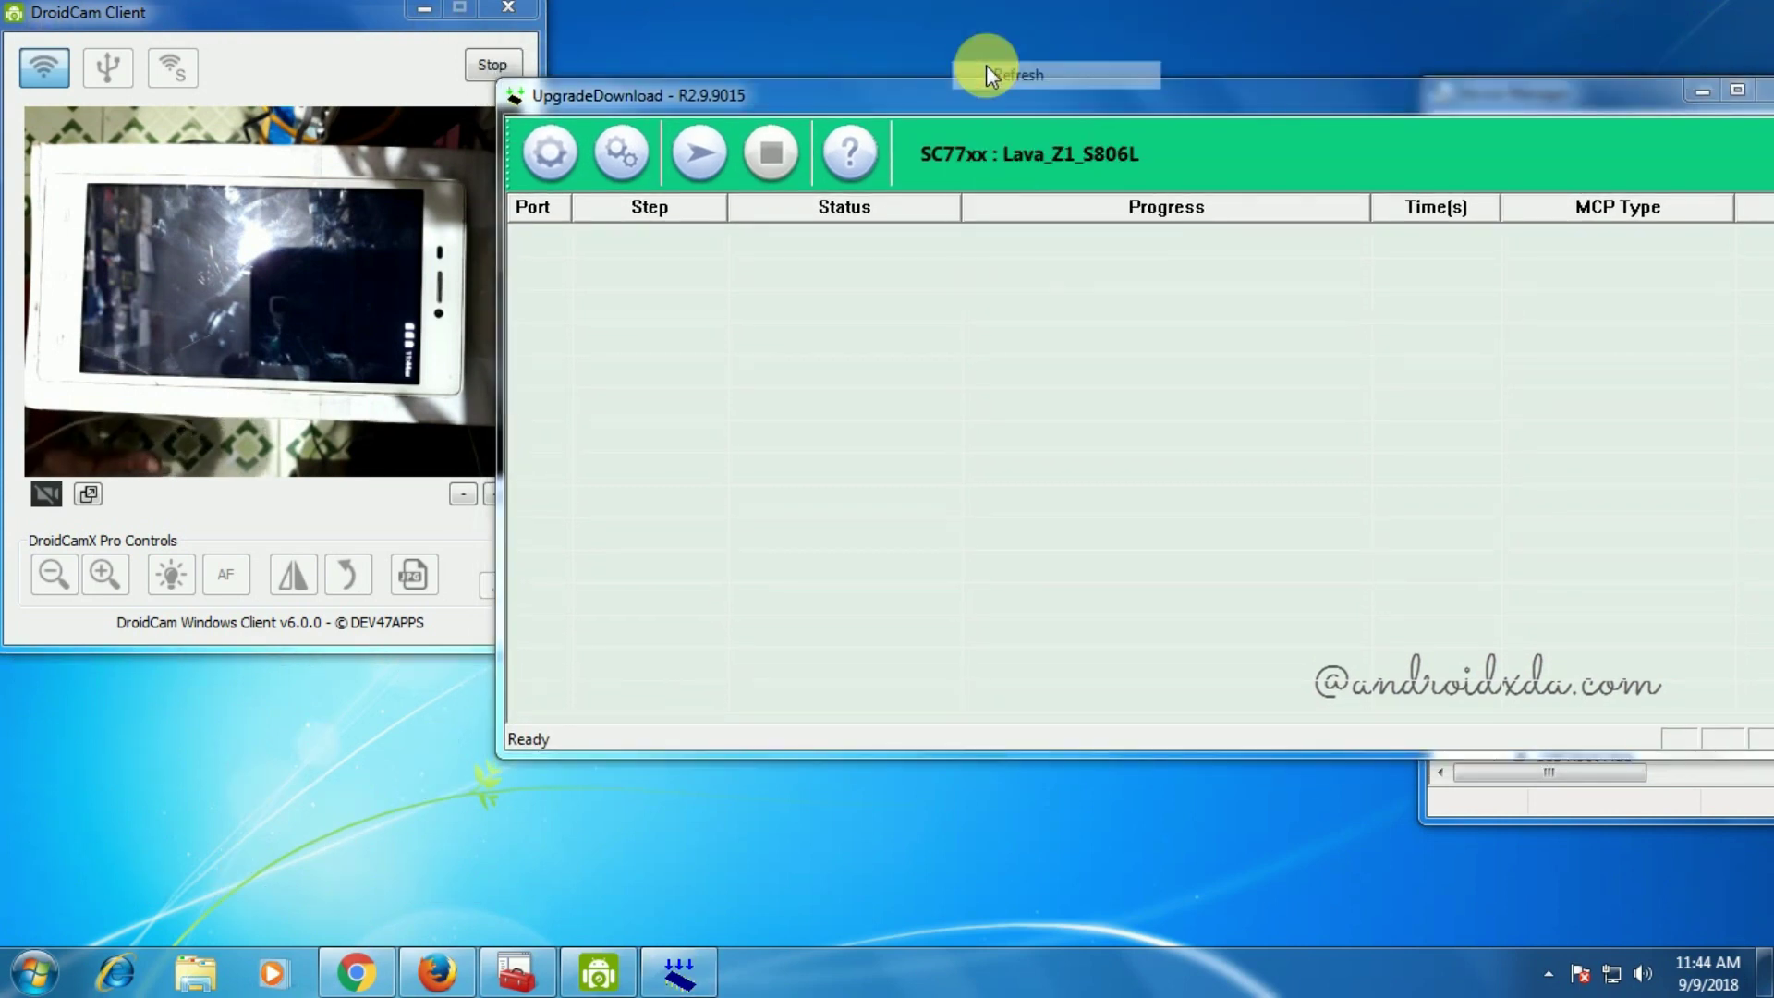
left_click(695, 150)
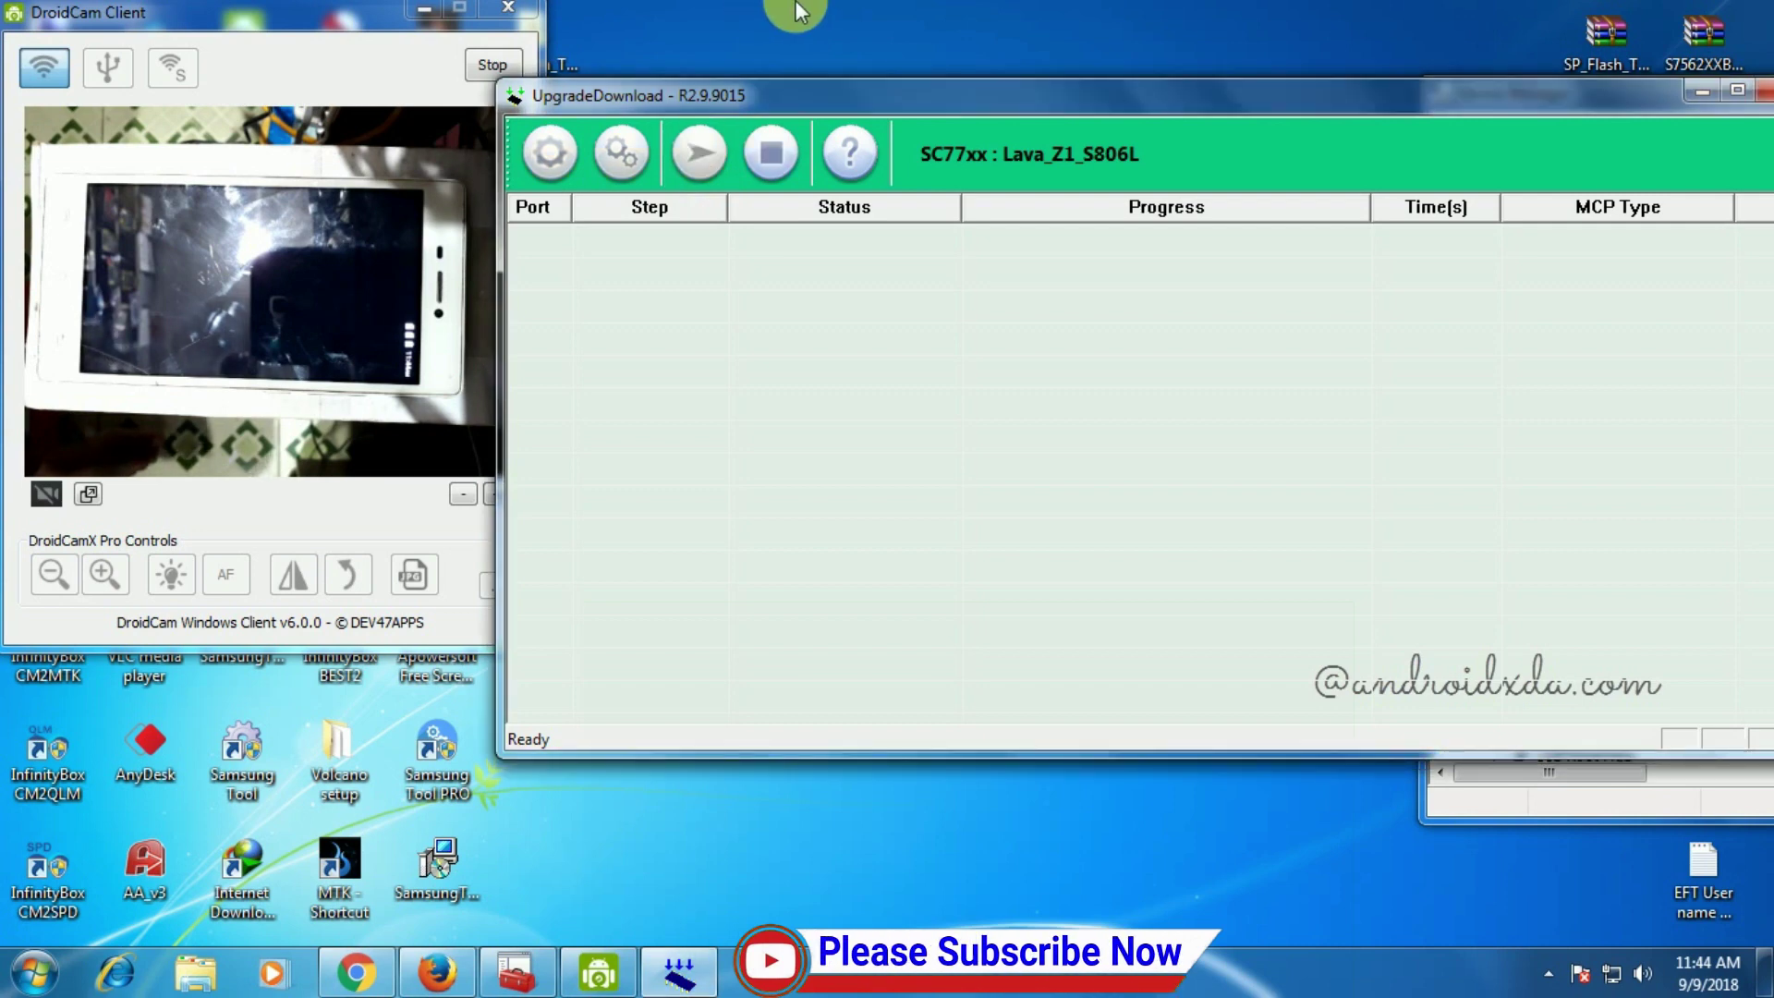